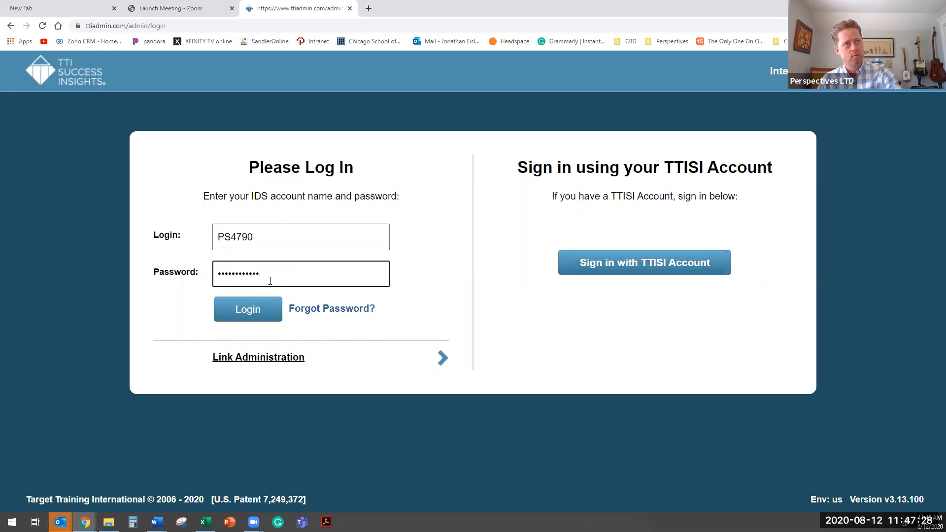
- Log in to the account administration and list the survey links of the engagements account that follows Consultants
left_click(276, 320)
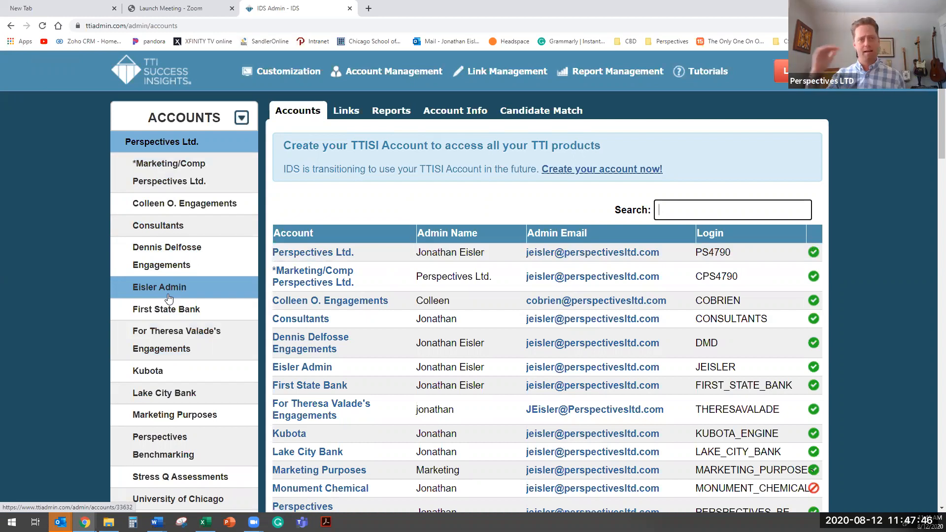
left_click(183, 265)
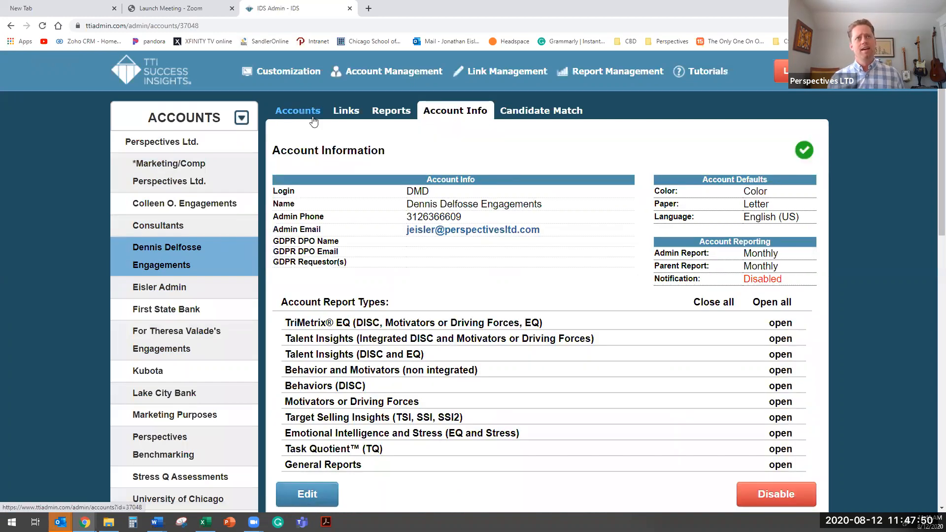
left_click(345, 117)
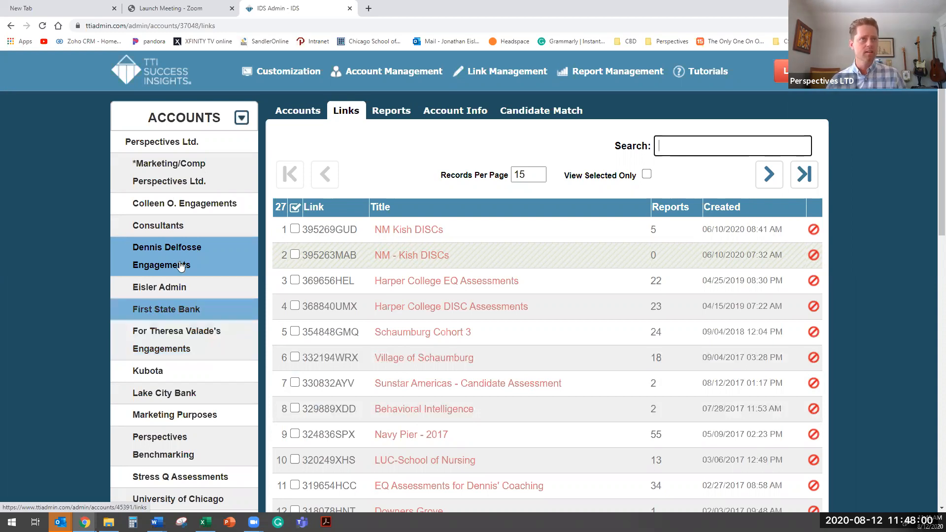
- Open the DISC/EQ assessments link created 02/25/2020 in the Consultants account for editing
left_click(178, 228)
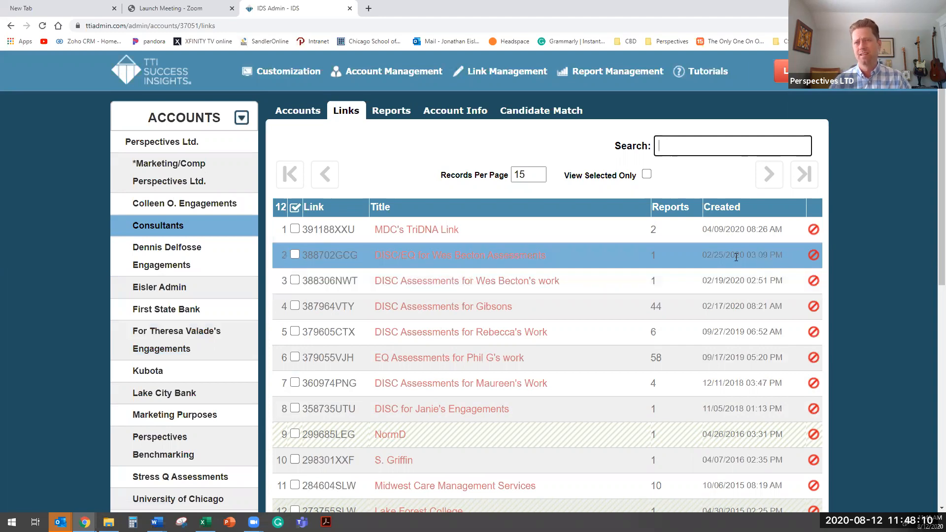
left_click(507, 255)
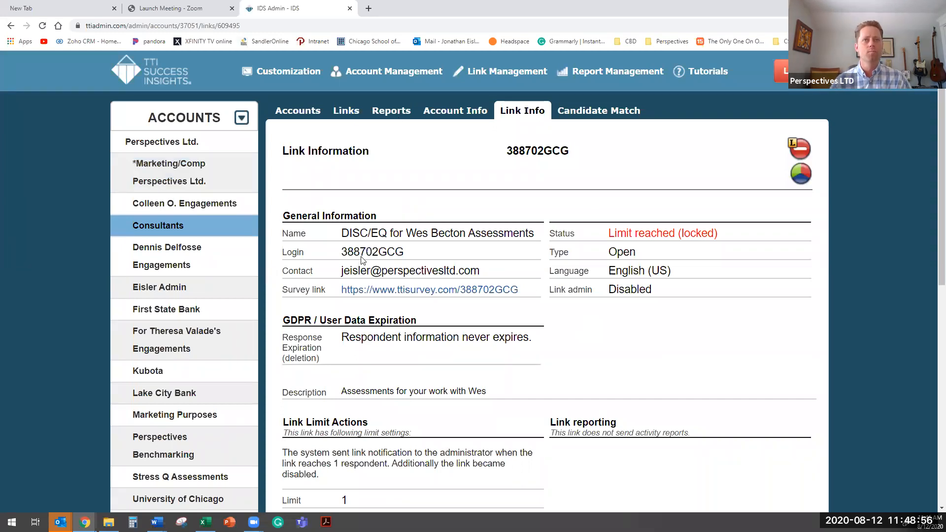
scroll(389, 251, "down", 2)
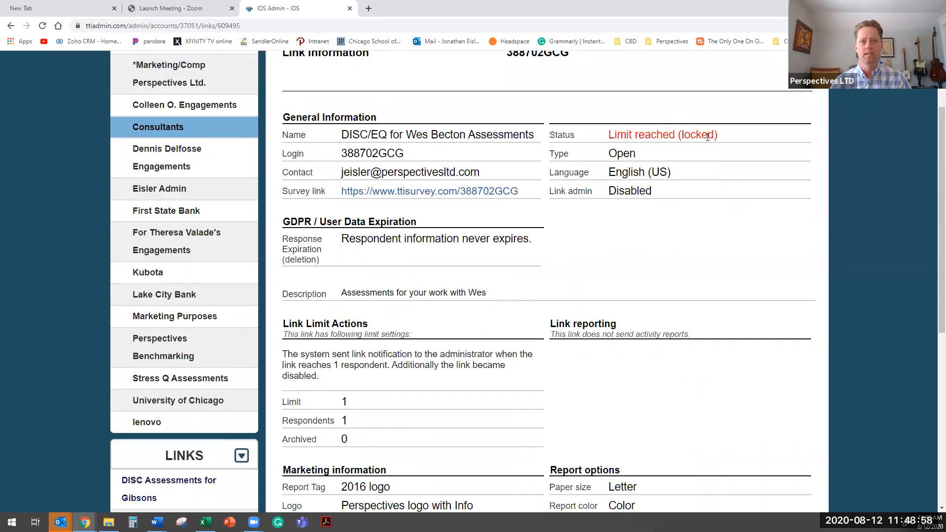
scroll(460, 348, "down", 7)
left_click(316, 287)
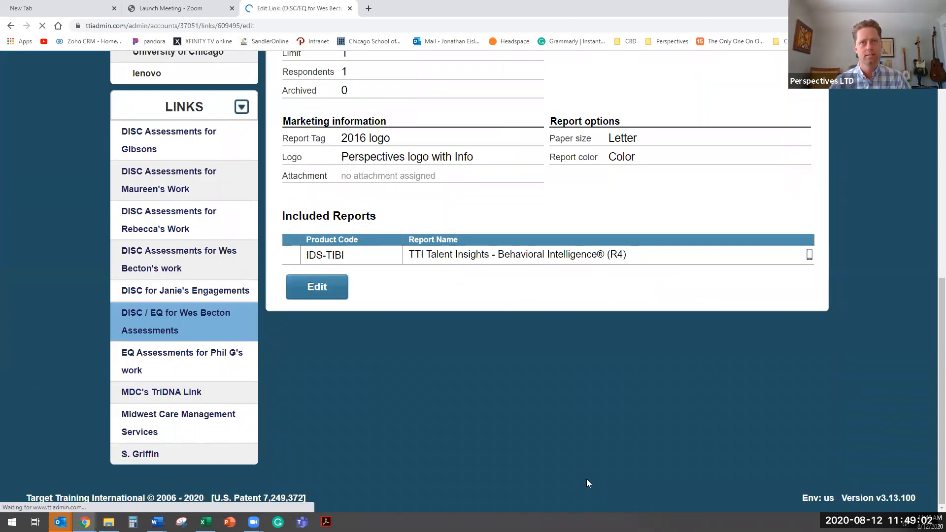
- Review the link's general details, included report, link type, data expiration and limit settings, and read its welcome message to the end
scroll(554, 346, "down", 5)
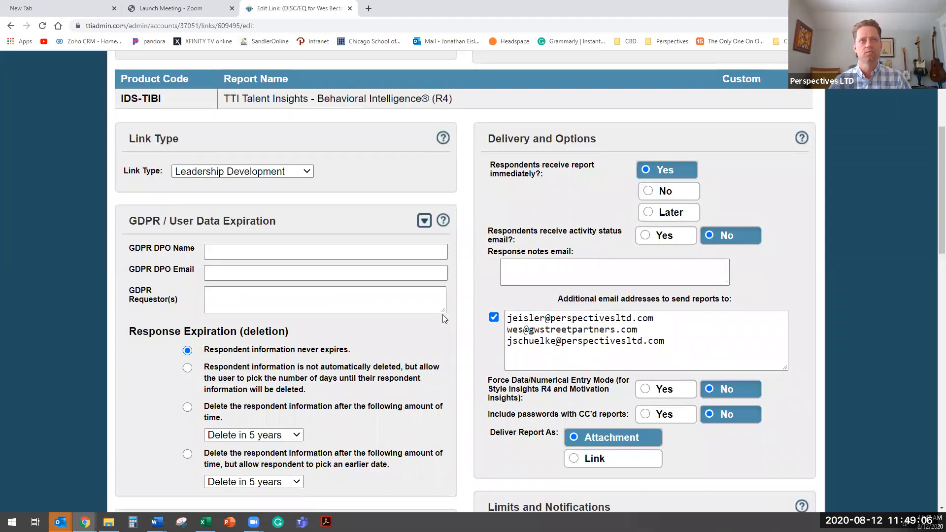
scroll(266, 226, "up", 5)
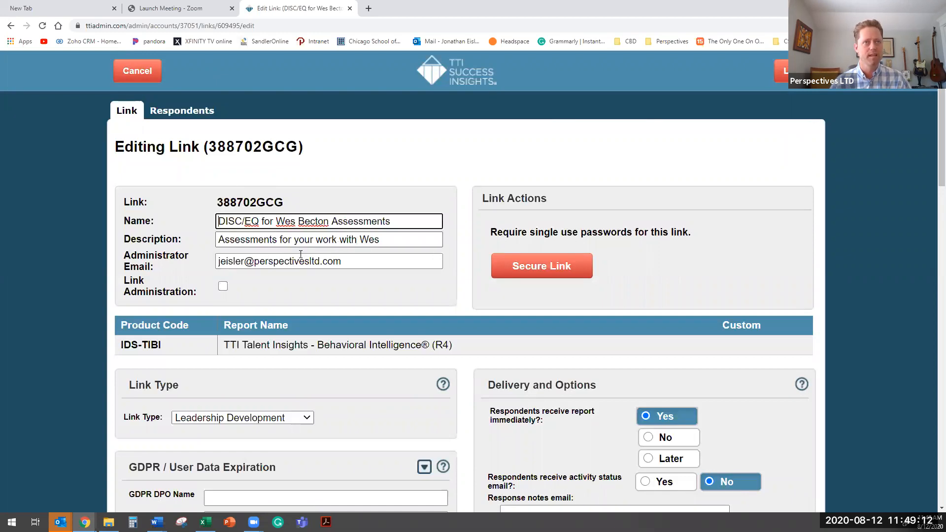
scroll(302, 256, "down", 3)
left_click_drag(450, 198, 317, 198)
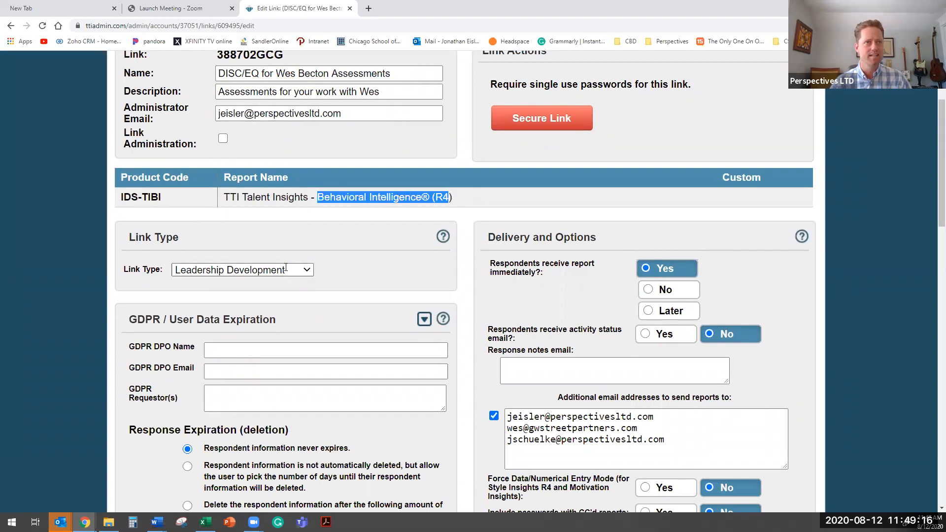
scroll(306, 222, "down", 3)
left_click(307, 123)
left_click(307, 122)
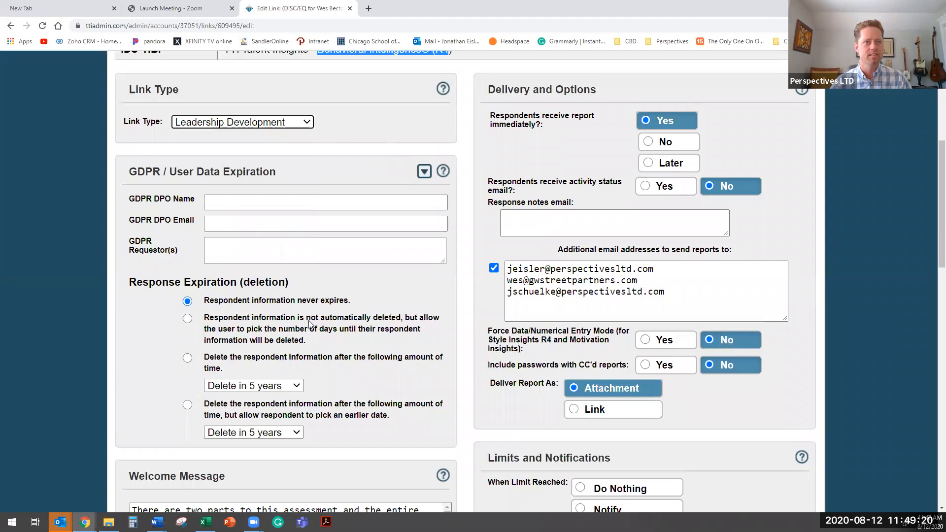
scroll(308, 325, "down", 3)
scroll(244, 389, "down", 1)
scroll(243, 389, "up", 1)
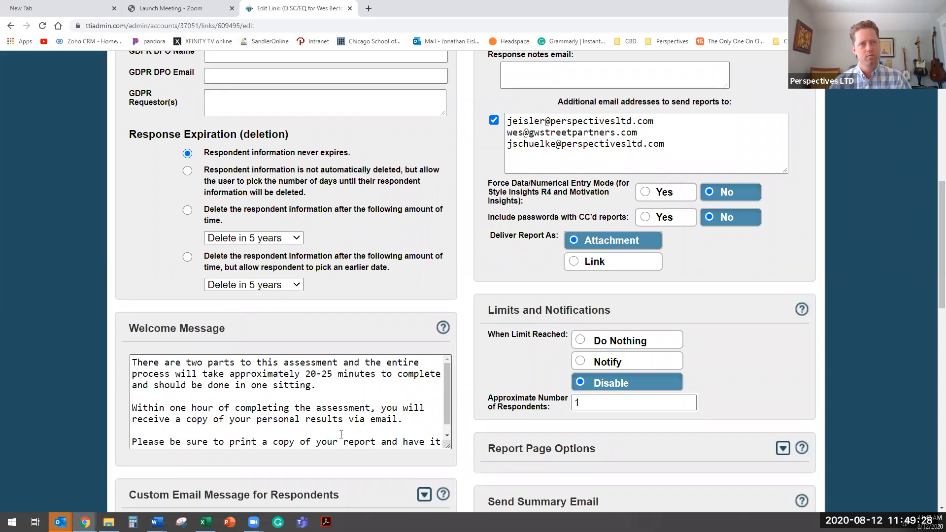
scroll(343, 433, "down", 3)
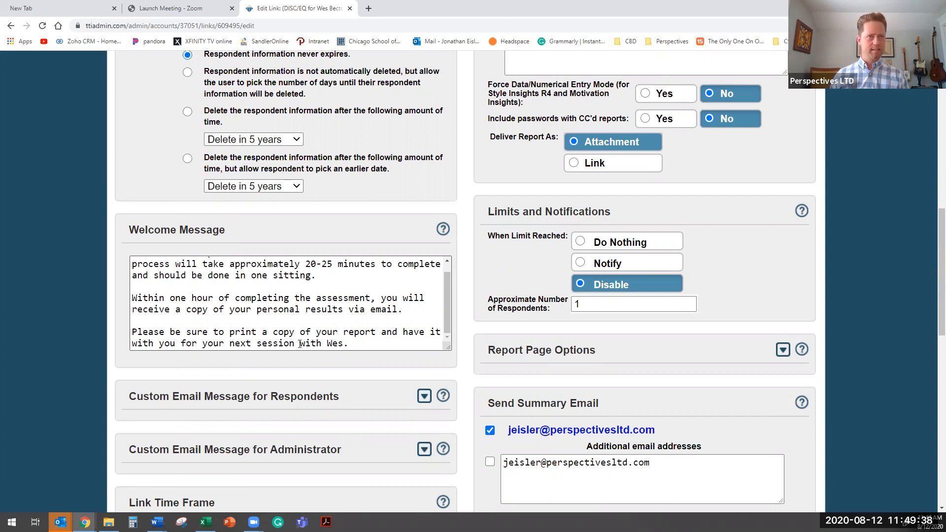
left_click(365, 339)
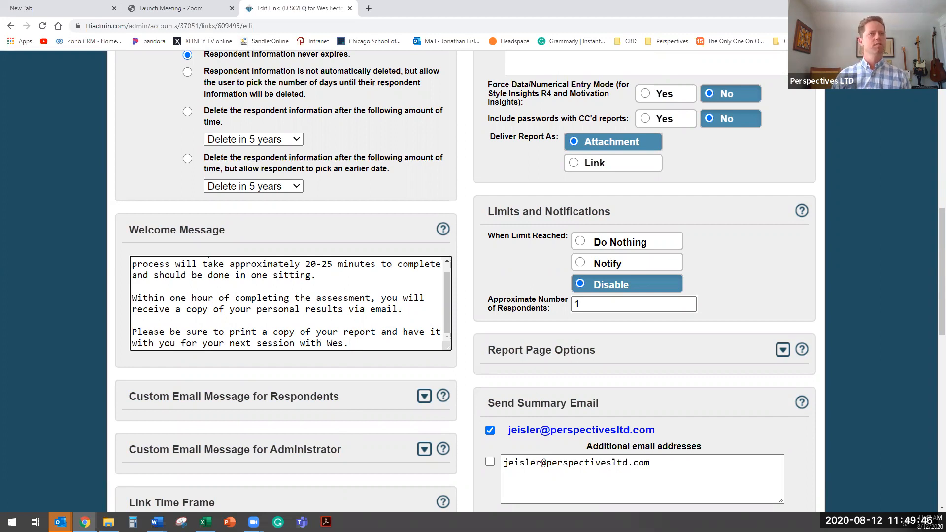
- Load the Perspectives Organizational Consulting Group service page in the empty browser tab as the source for the link's return address
scroll(354, 299, "down", 7)
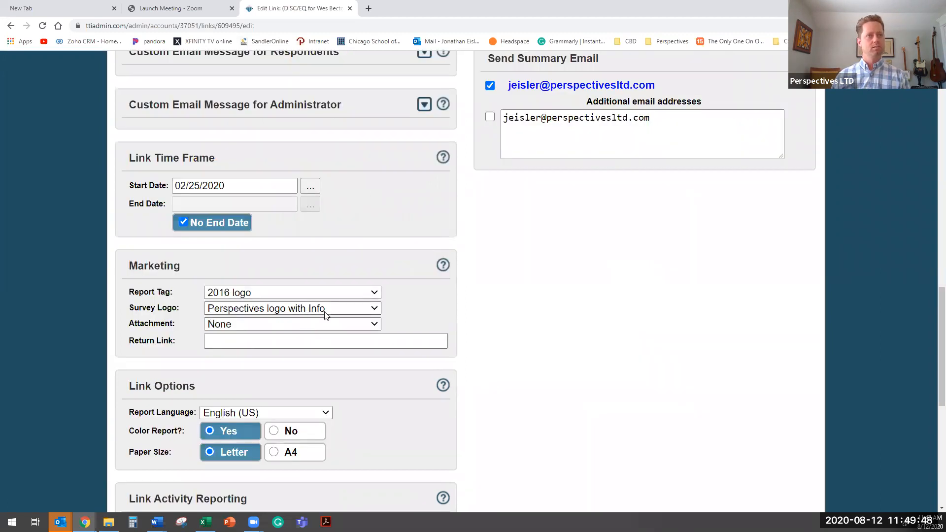
left_click(274, 341)
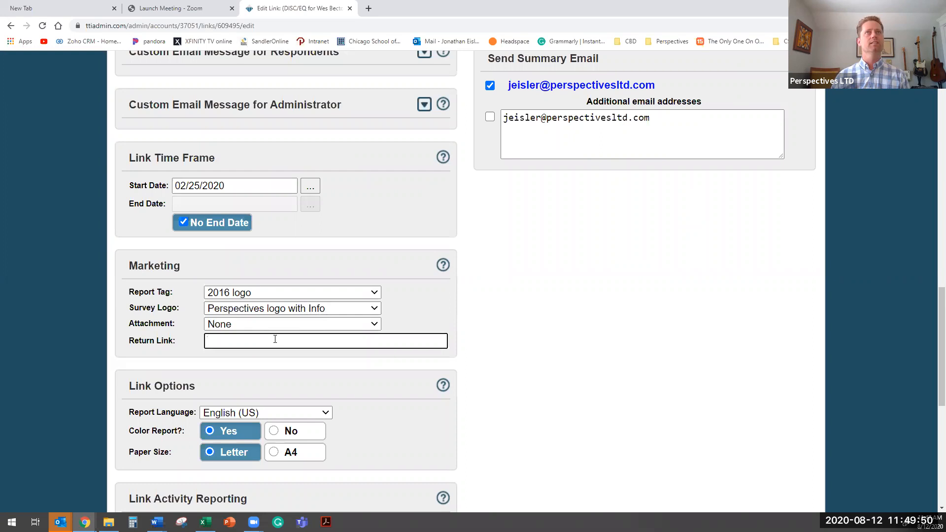
left_click(20, 4)
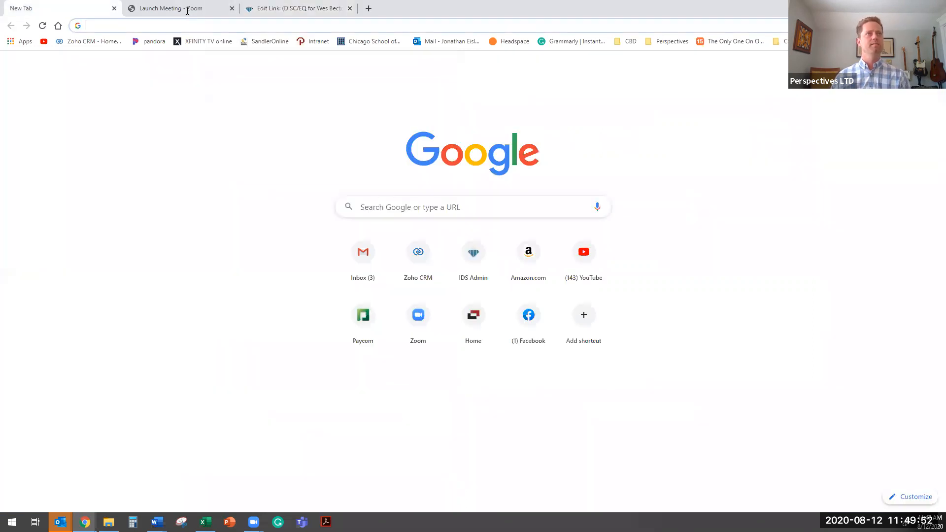
left_click(198, 26)
type("perspectivesltd.com")
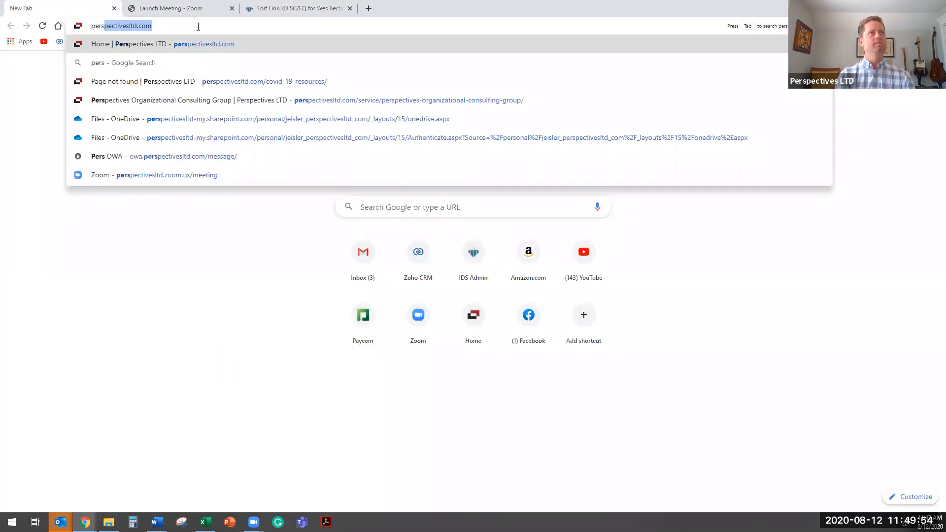
key("Down")
key("Down")
key("Down")
key("Return")
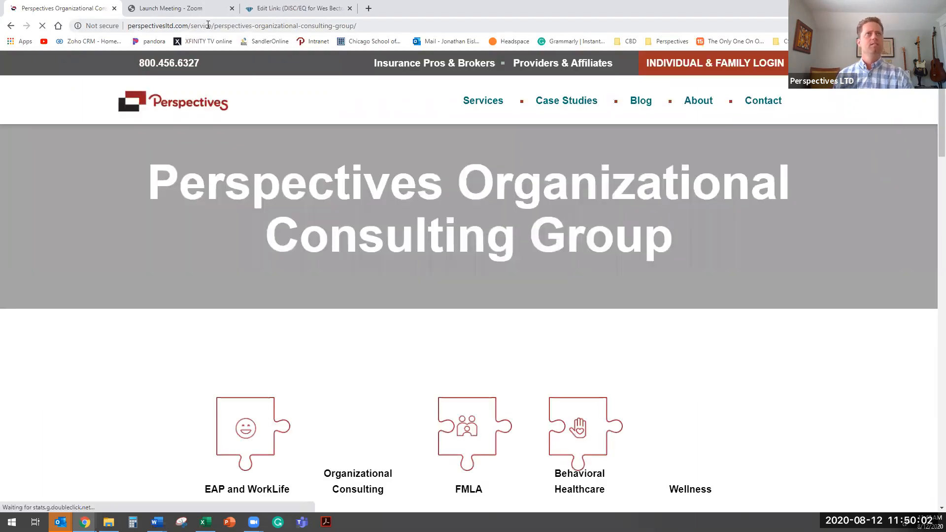
- Copy the consulting group page's web address into the survey link's Return Link setting
left_click(207, 26)
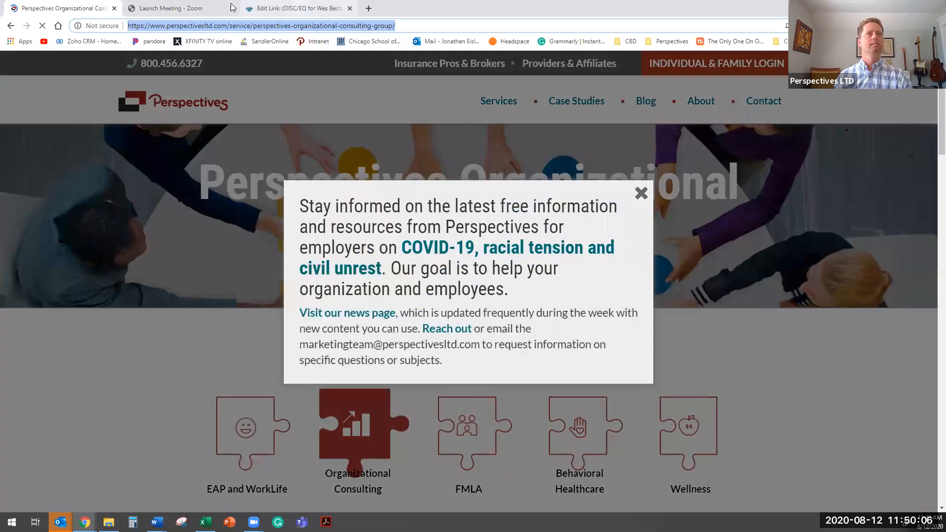
left_click(276, 8)
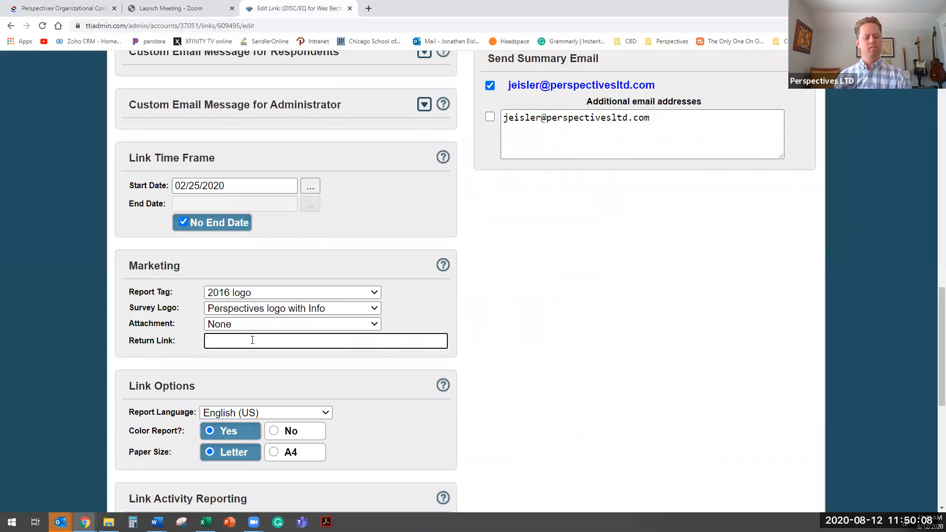
key("ctrl+v")
- Set the link's demographics collection to None
scroll(344, 409, "down", 4)
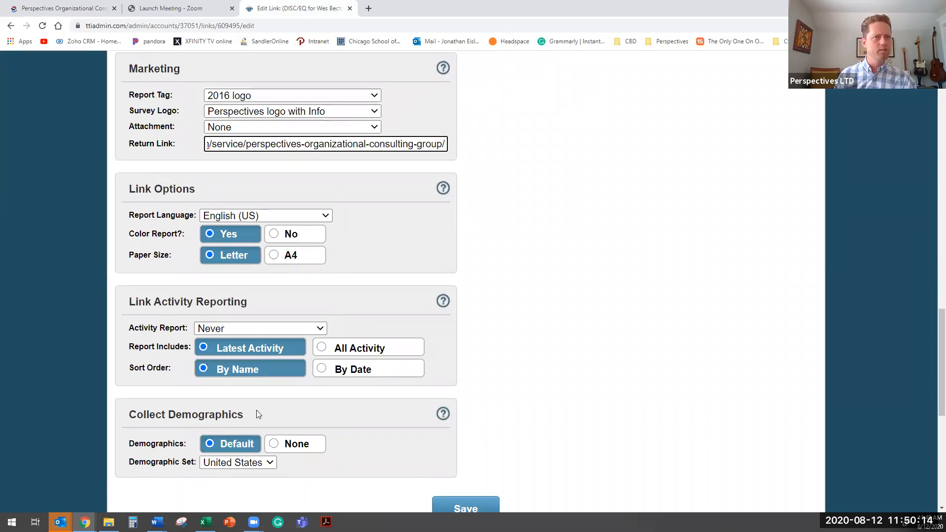
scroll(242, 351, "down", 2)
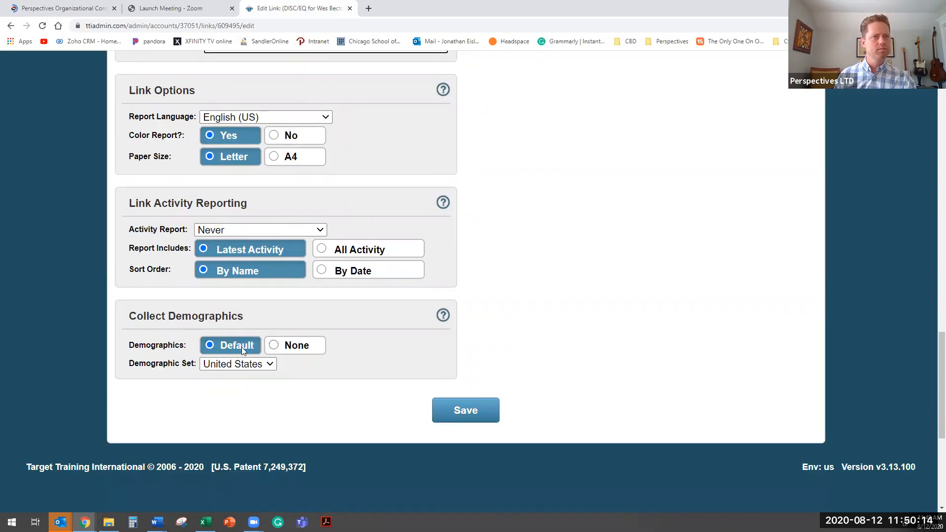
left_click(273, 345)
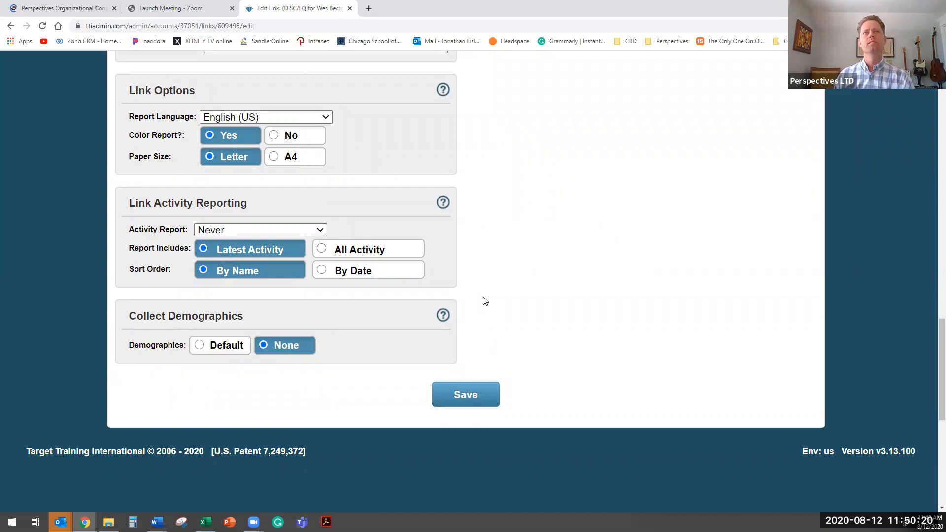
- Replace the user name of the third additional report recipient's e-mail with another colleague's, keeping the perspectivesltd.com domain
scroll(484, 300, "up", 10)
scroll(692, 471, "up", 8)
scroll(692, 471, "down", 2)
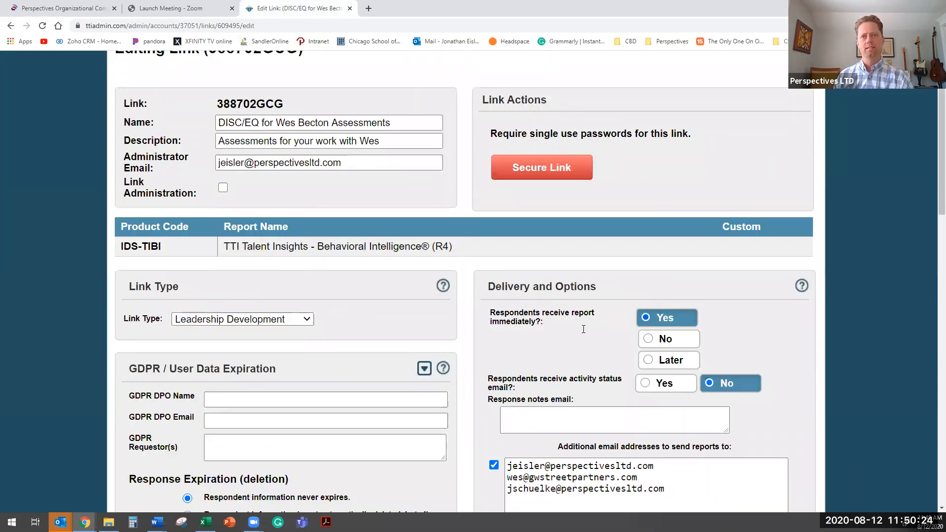
scroll(585, 331, "down", 3)
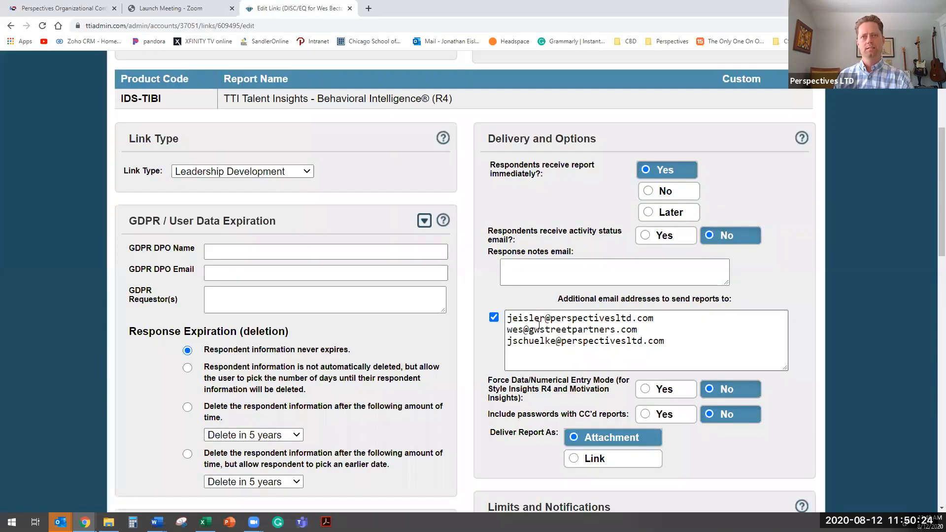
double_click(505, 348)
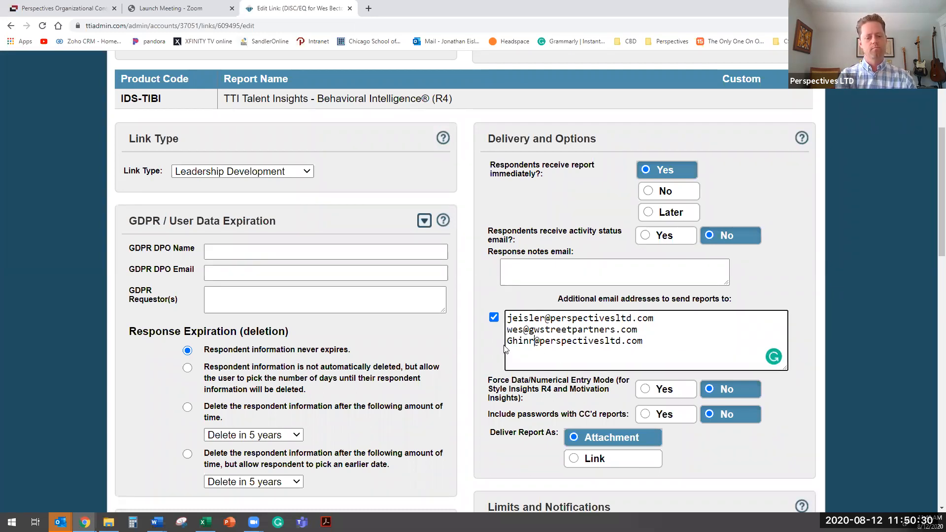
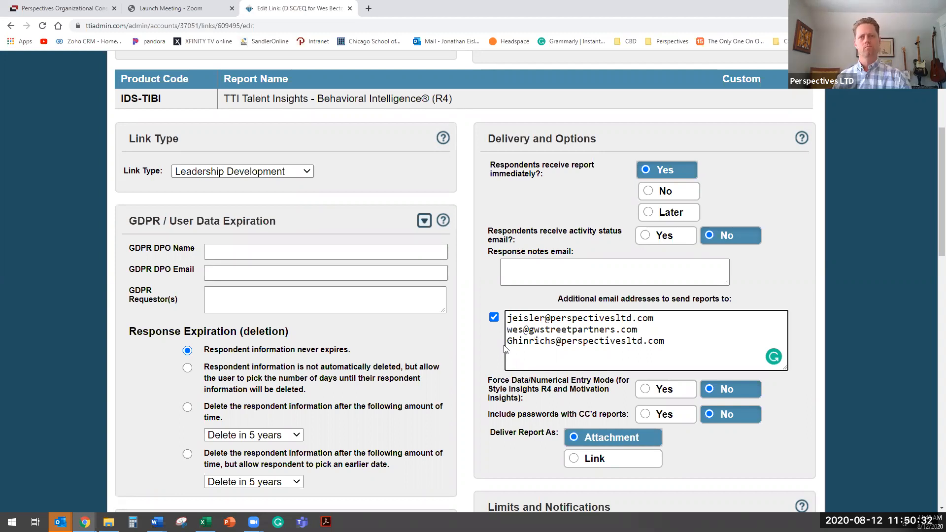
- Set the approximate number of respondents for the link's limit to 2
scroll(577, 293, "down", 3)
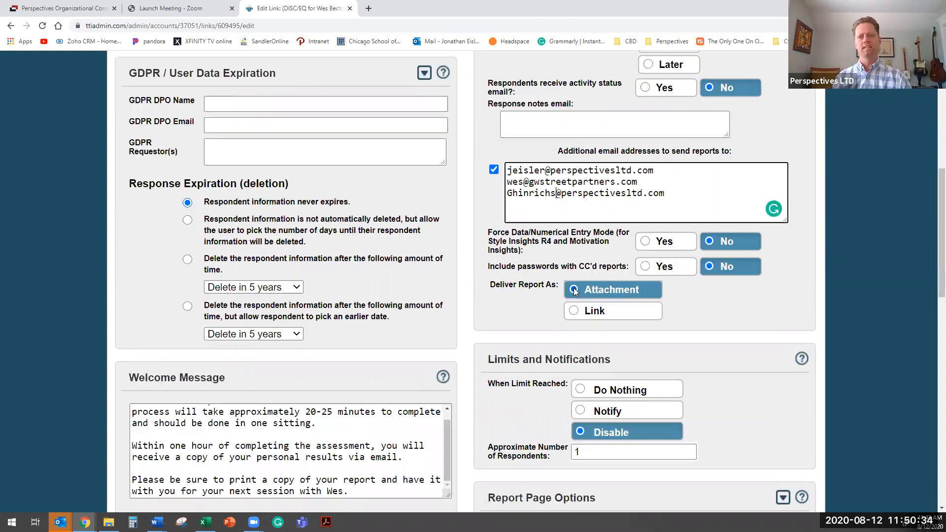
left_click_drag(584, 452, 564, 479)
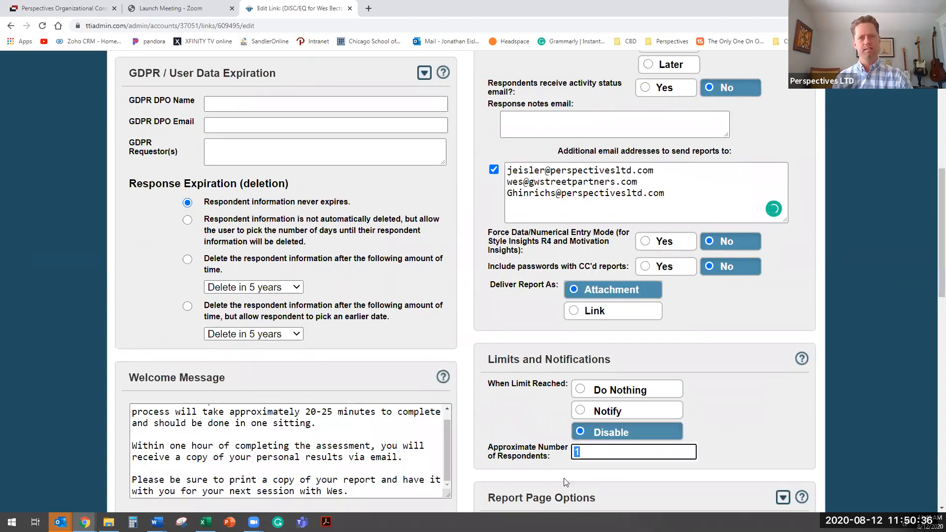
type("2")
- Turn off the summary e-mail to the administrator's address and save the link
scroll(719, 425, "down", 4)
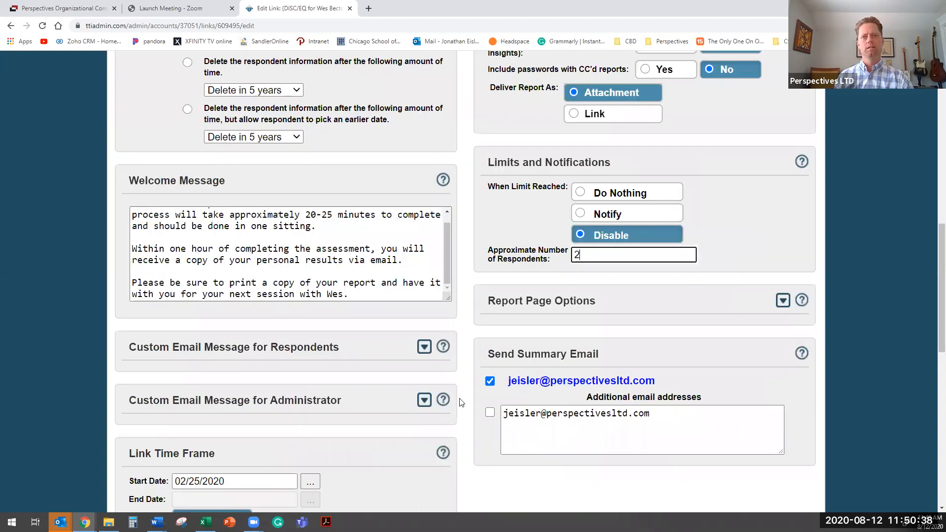
left_click(490, 382)
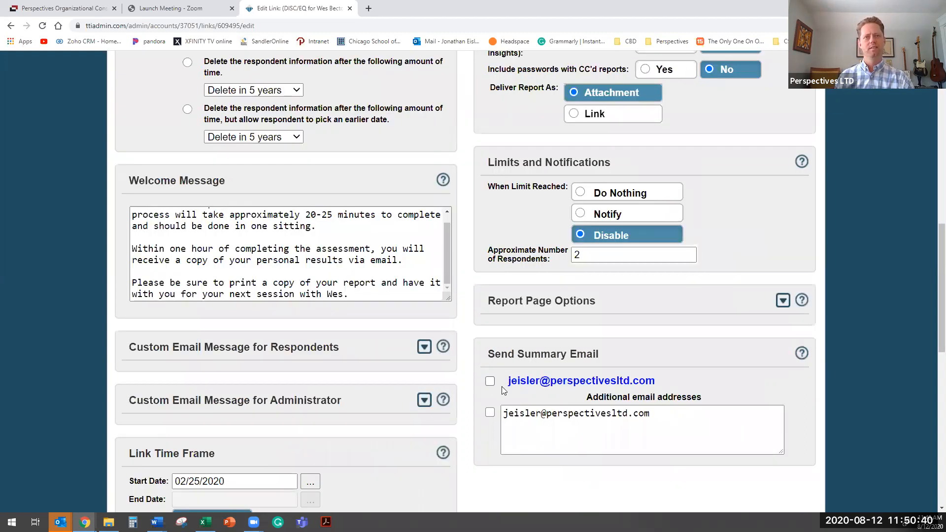
scroll(458, 448, "down", 12)
left_click(459, 444)
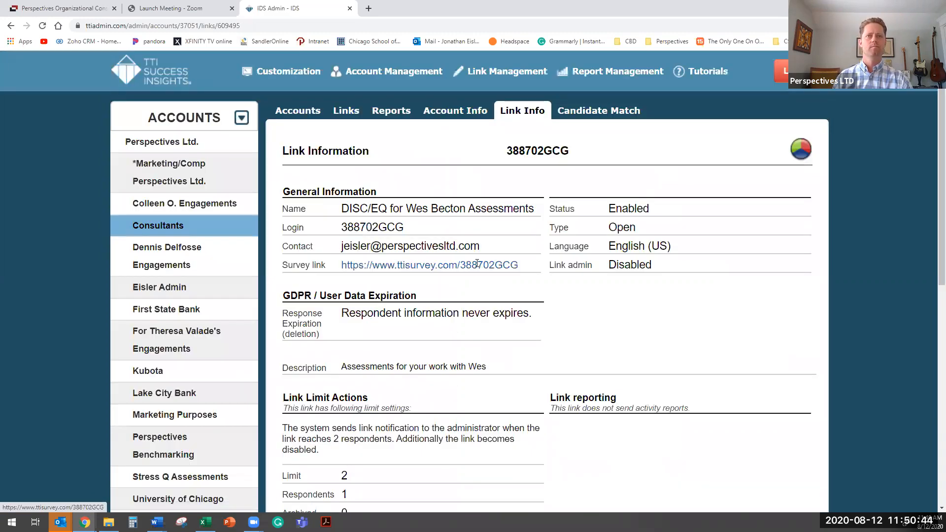
left_click_drag(398, 261, 519, 265)
left_click_drag(368, 263, 371, 265)
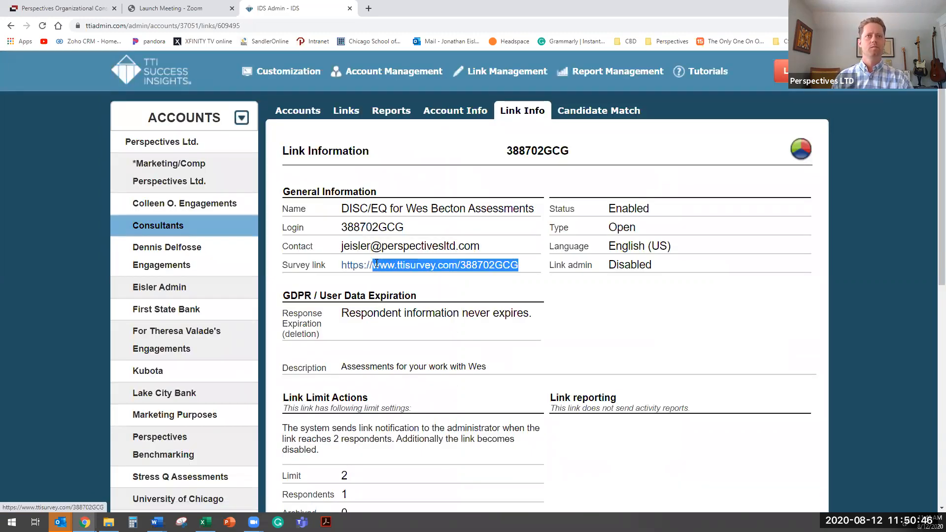
right_click(441, 264)
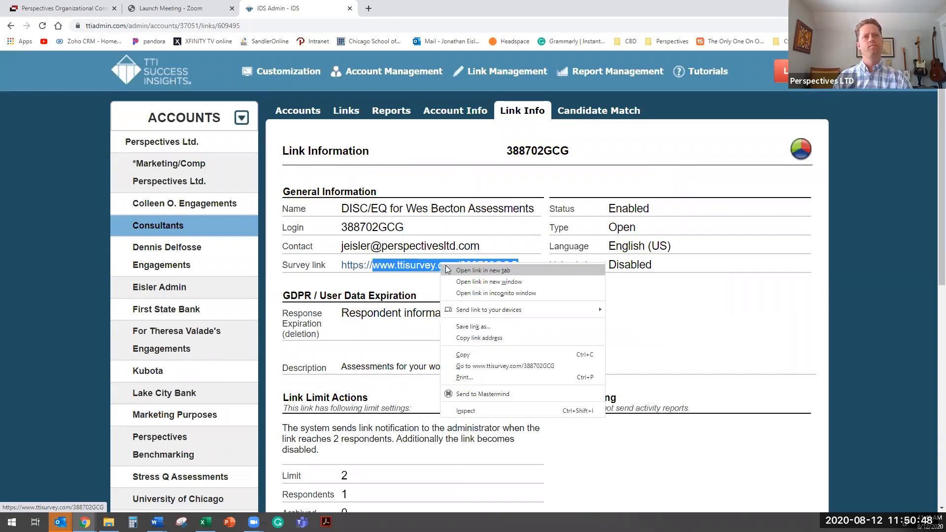
left_click(486, 356)
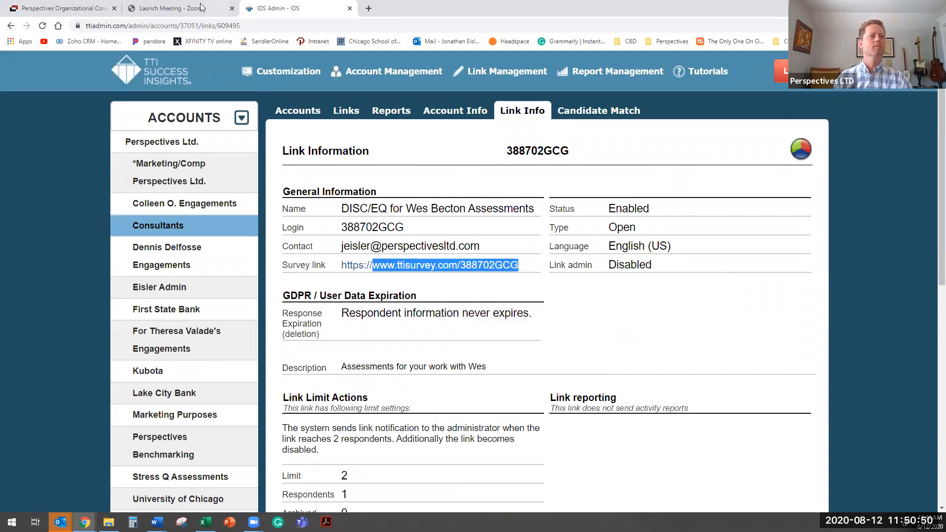
- Switch to the Outlook inbox, open yesterday's forwarded "DISC & EQ" e-mail and start a new message to the respondent's address given in it
left_click(60, 522)
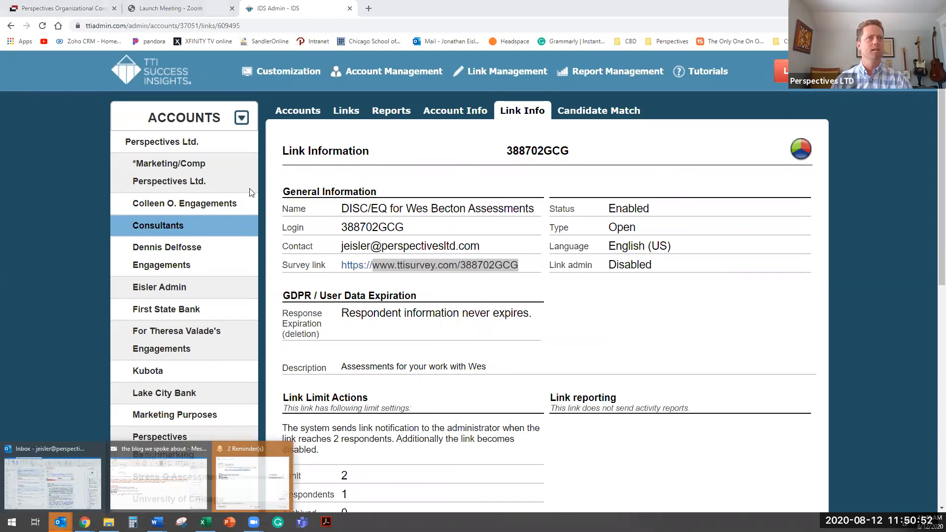
left_click(53, 483)
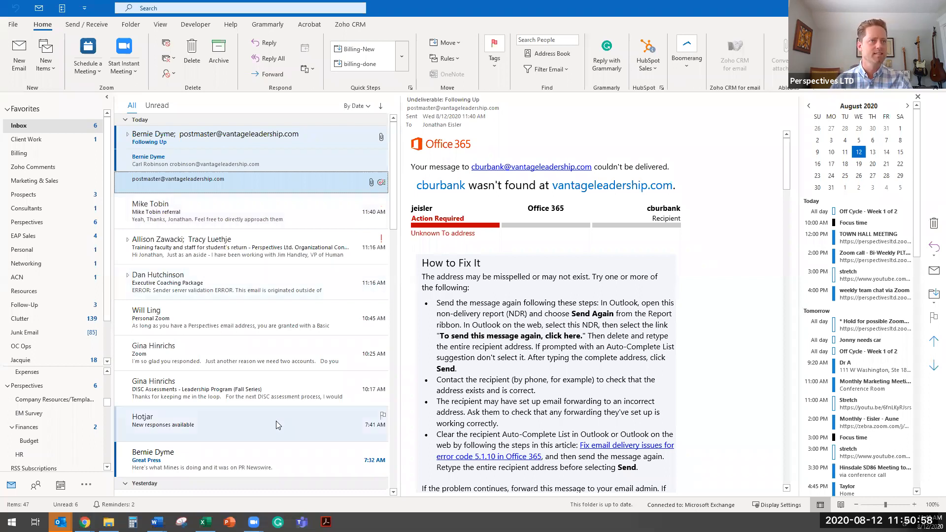
left_click(276, 461)
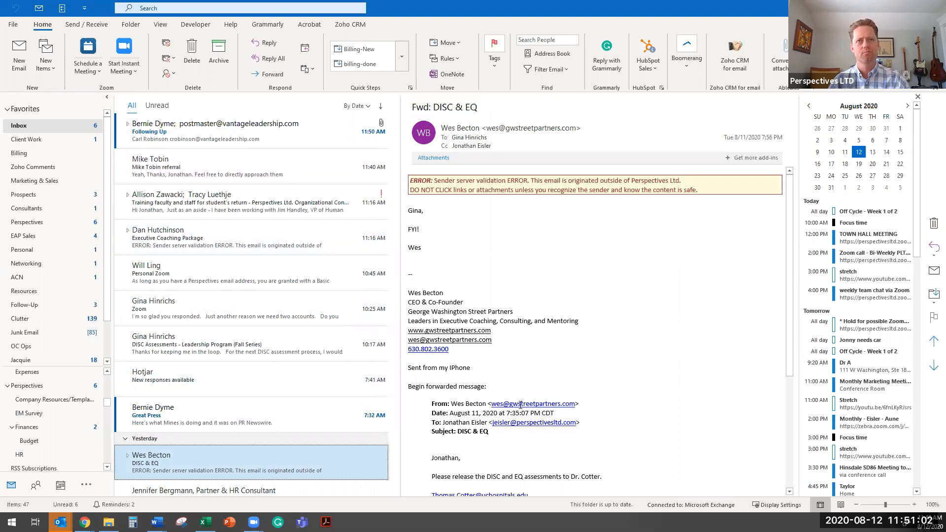
scroll(520, 405, "down", 4)
scroll(506, 334, "down", 2)
left_click(505, 330)
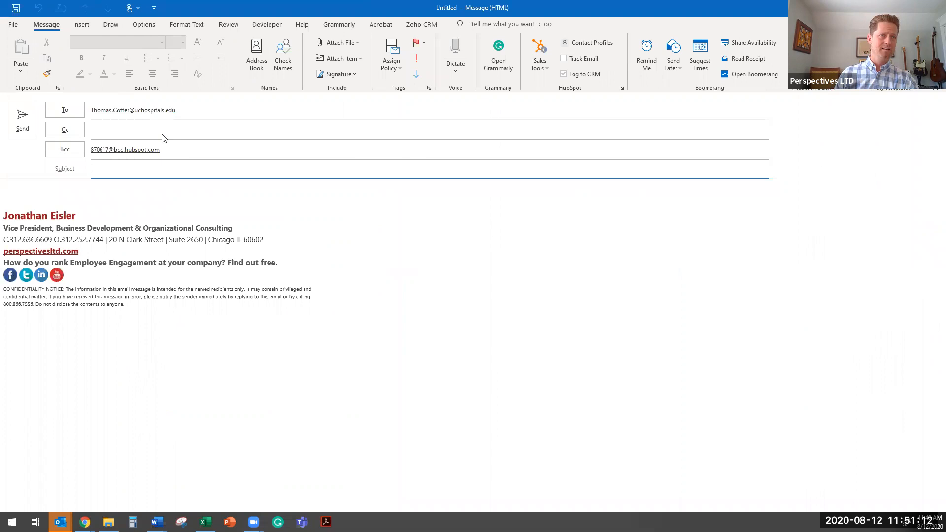
- Add the consultant's perspectivesltd.com address as Cc and a colleague as an additional Bcc recipient of the message
left_click(162, 135)
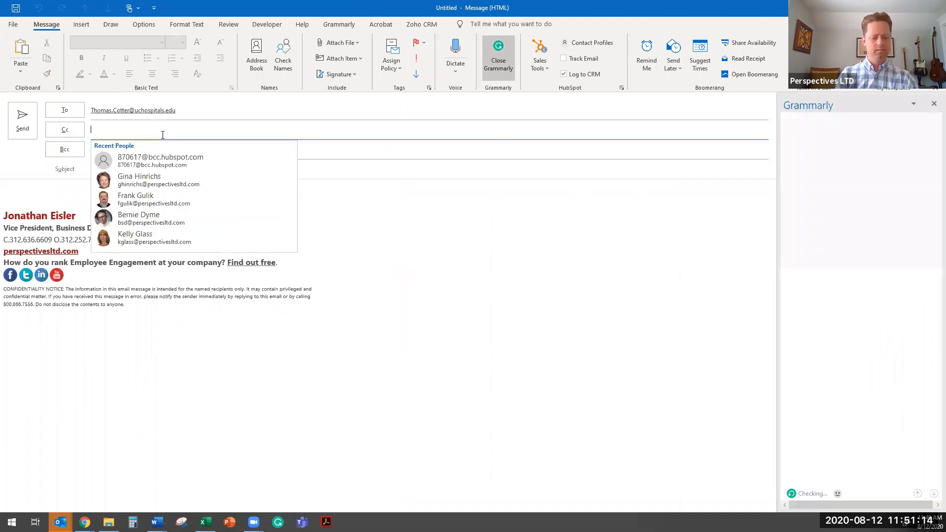
type("we")
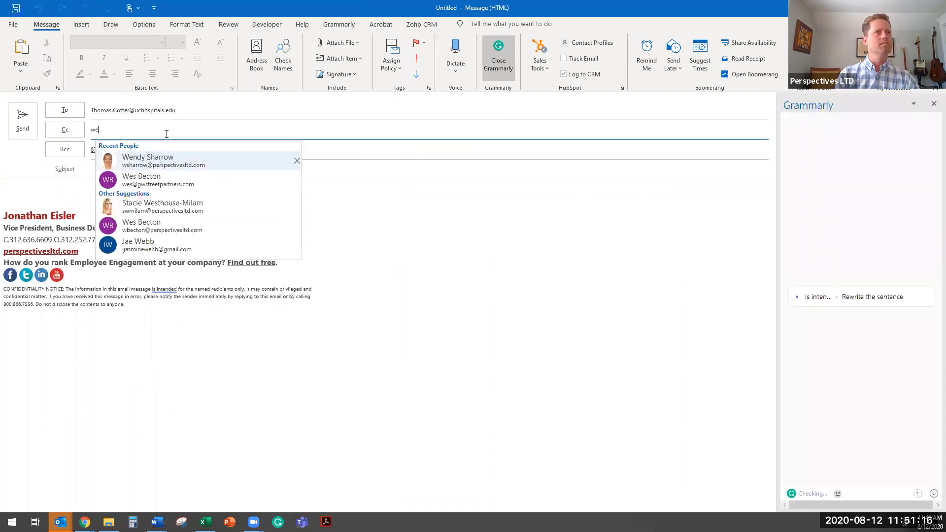
key("BackSpace")
type("b")
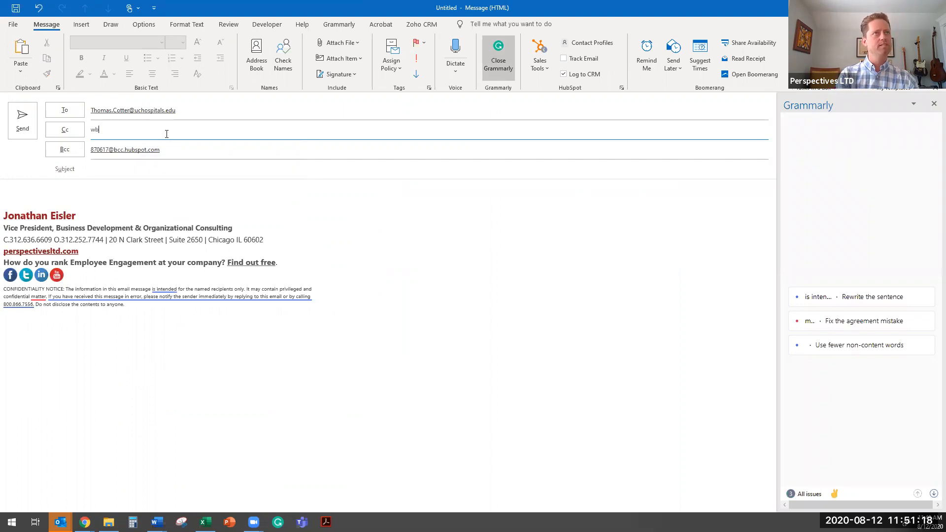
key("Return")
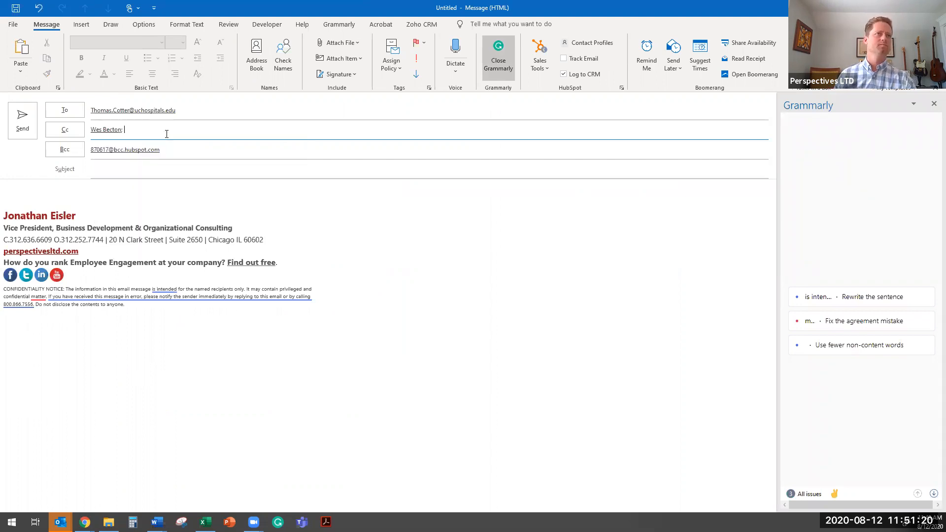
left_click(194, 147)
type("g")
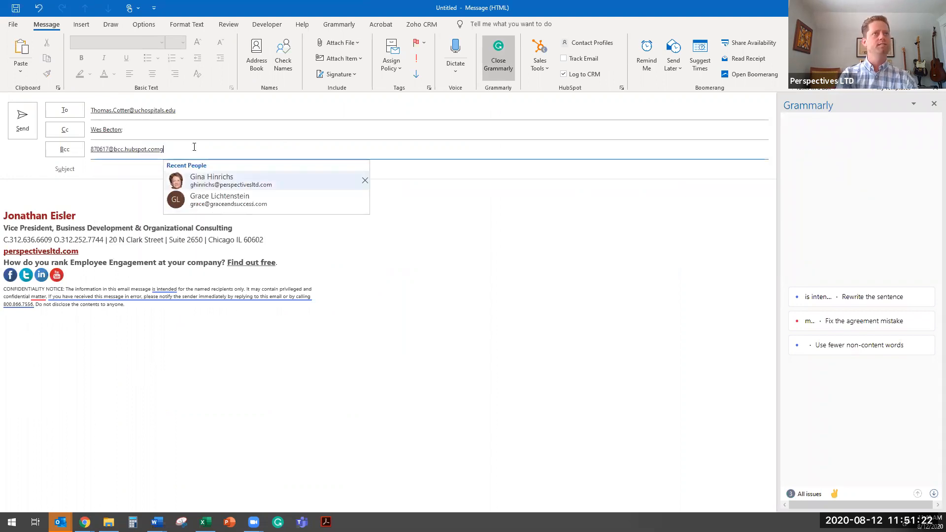
key("Tab")
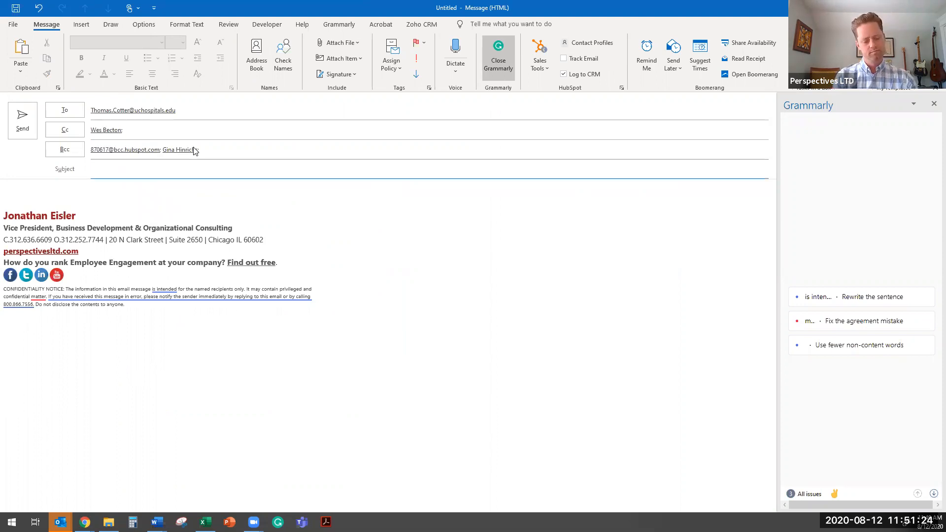
- Set the message subject to "Assessments for your work with" followed by the consultant's first name, and go to the message body
type("Asse")
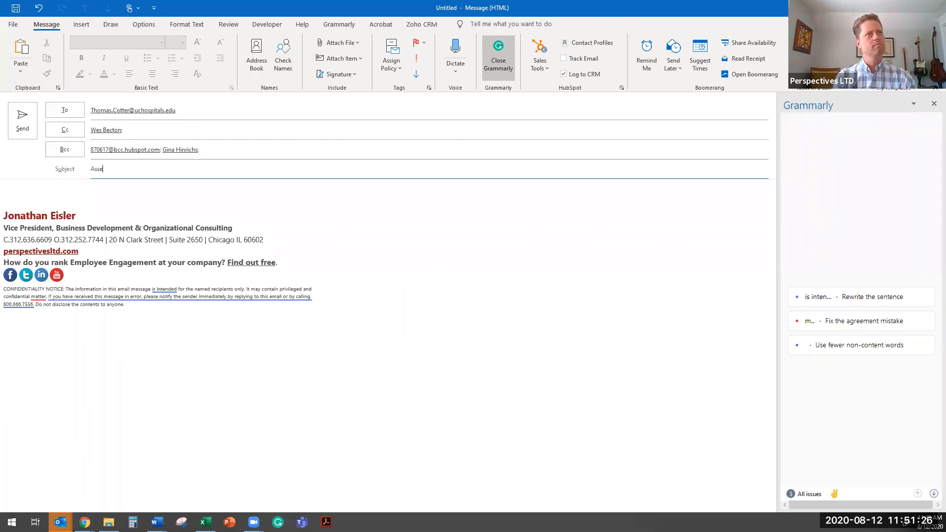
type("ssments for you")
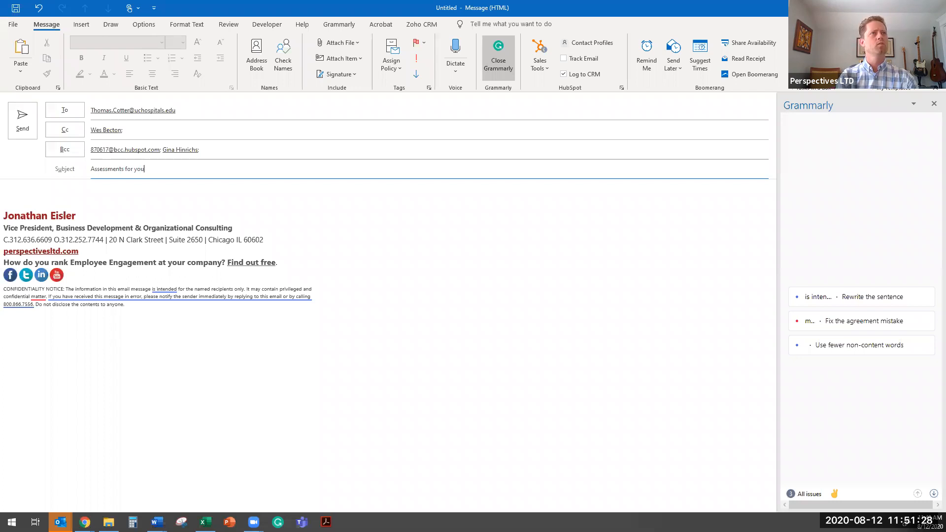
type("r work with Wes")
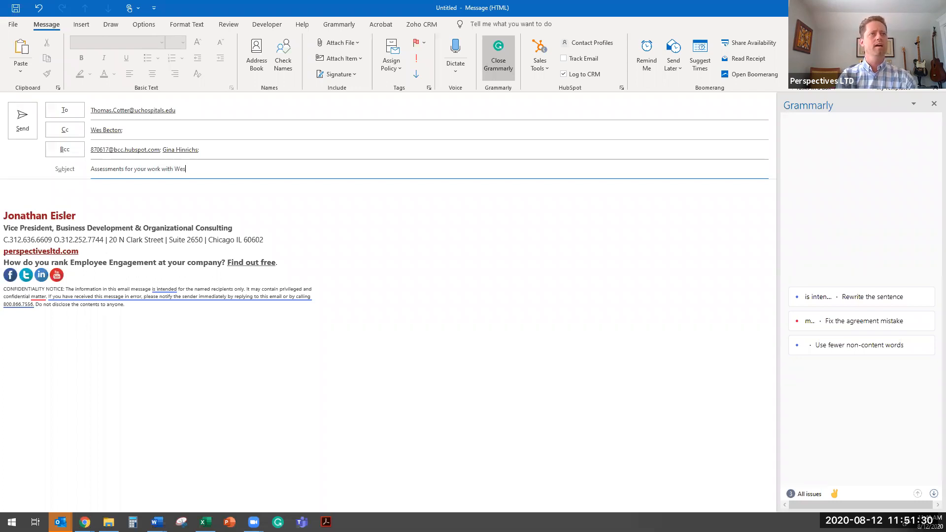
key("Tab")
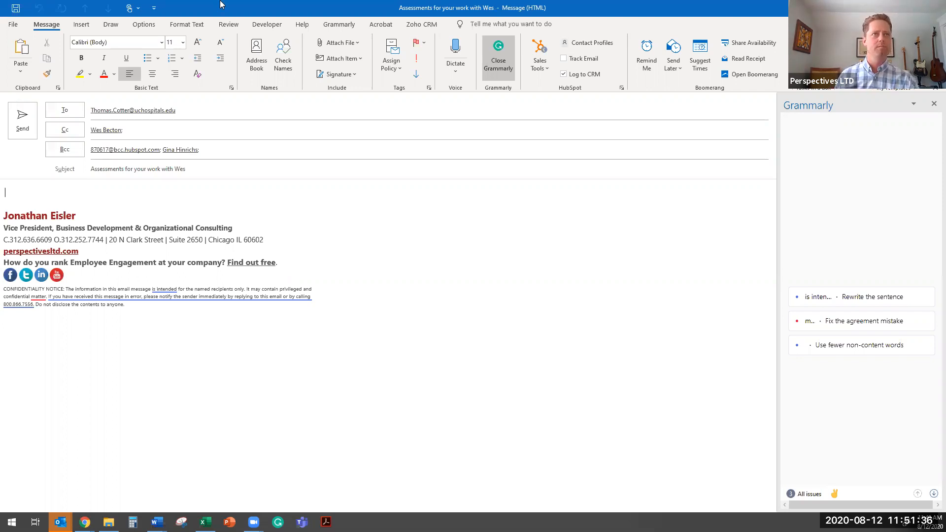
- Dock the draft message window to one half of the screen beside the inbox
left_click_drag(222, 4, 945, 111)
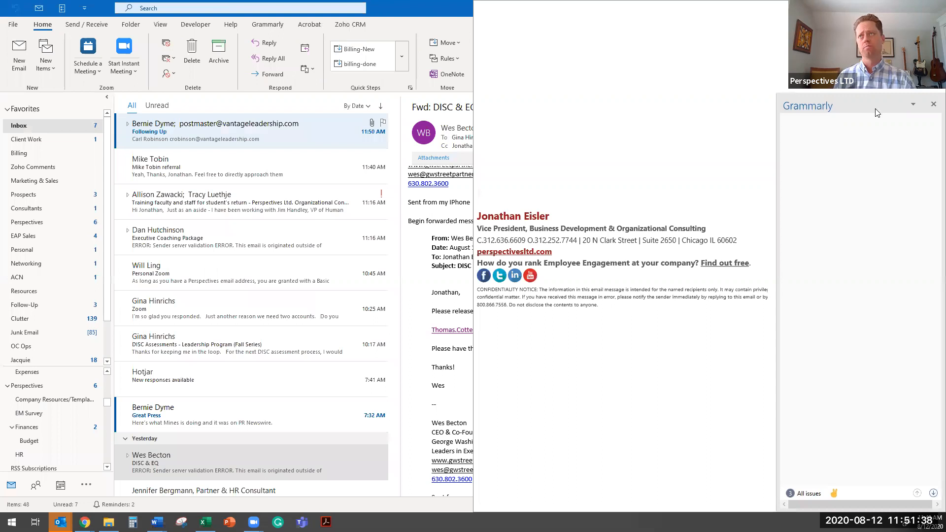
left_click(200, 153)
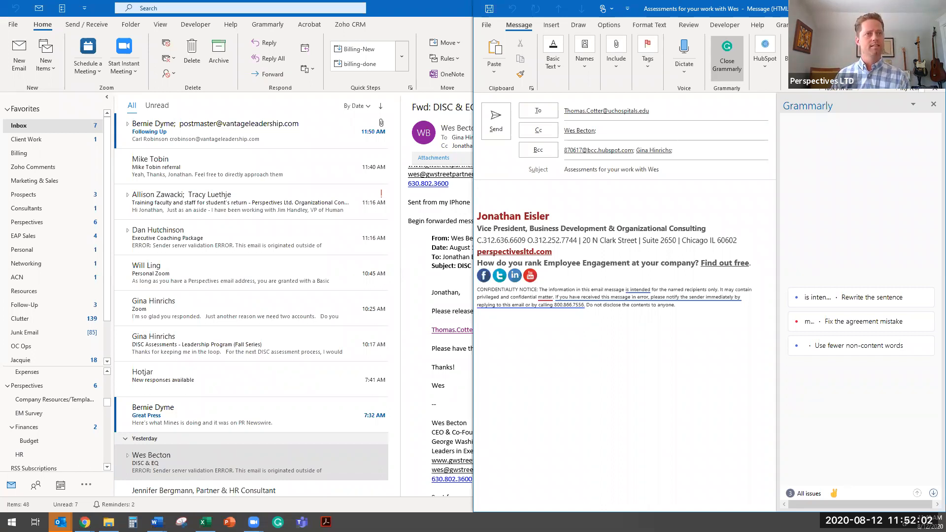
- Bring up the Word document "DISC and EQ email invites for DD clients" and look over its invite templates from the beginning
key("alt+Tab")
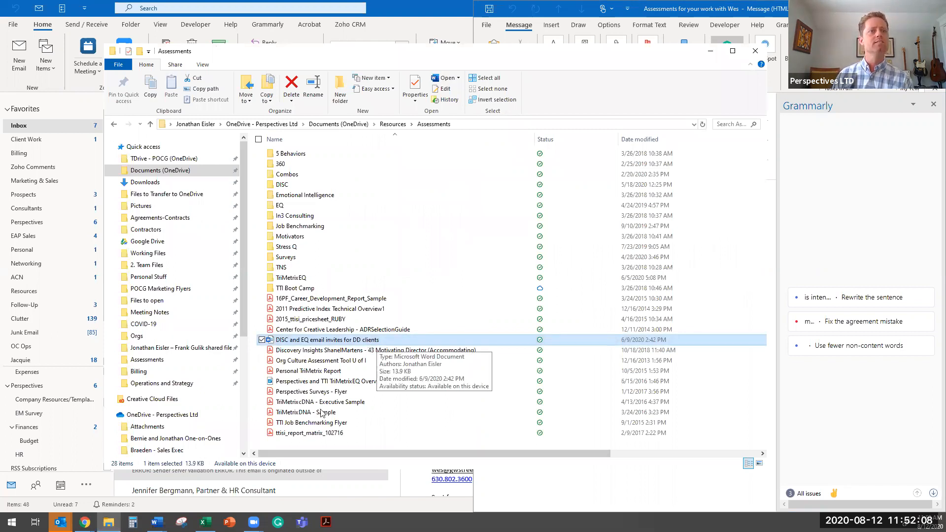
left_click(158, 522)
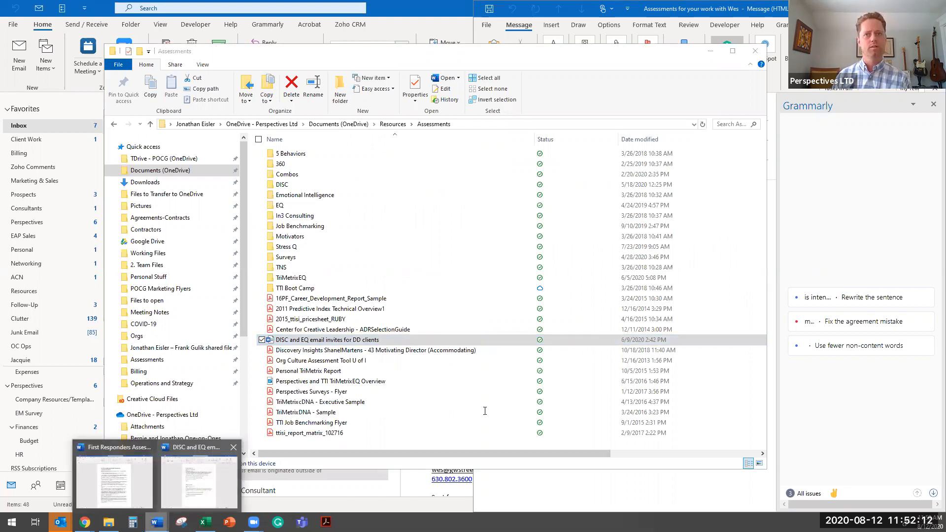
left_click(199, 482)
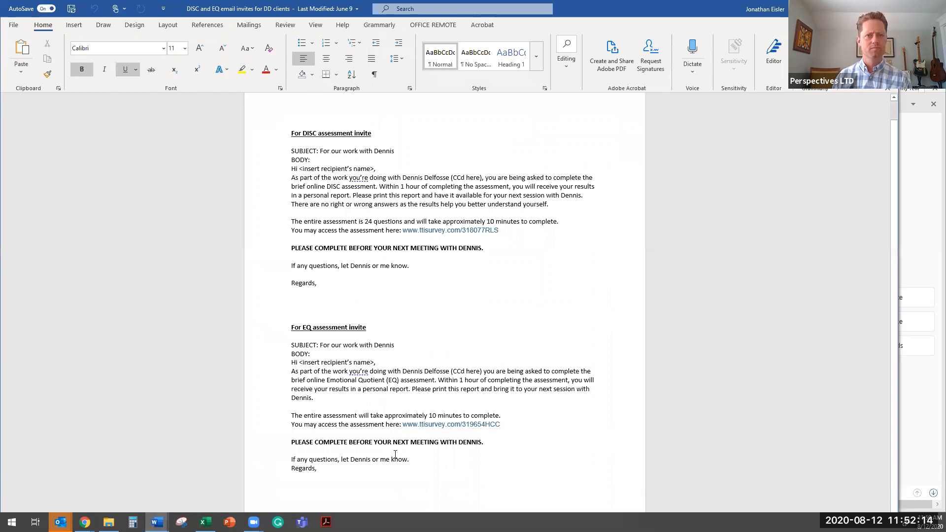
key("ctrl+Home")
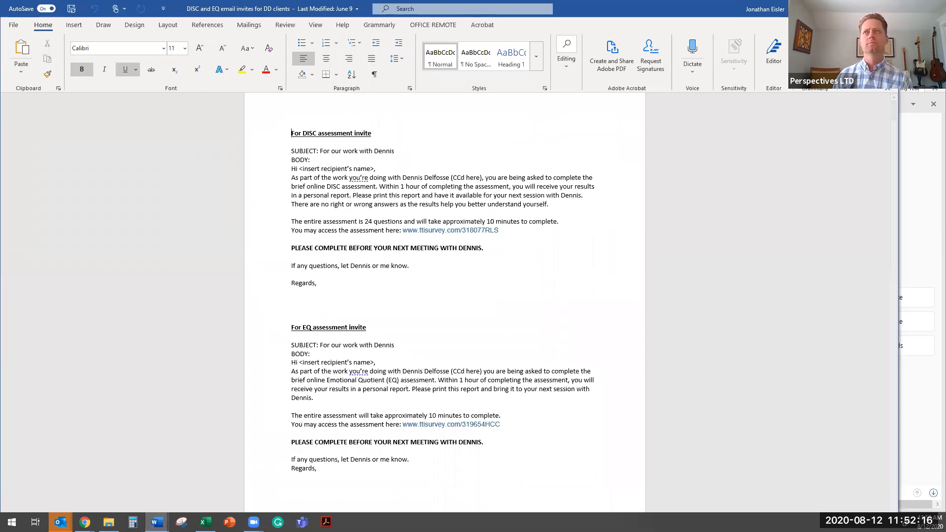
- Look for an invite template in the TTI subfolder of TDrive - POCG (OneDrive) > Assessments, and return to the Assessments folder
key("alt+F4")
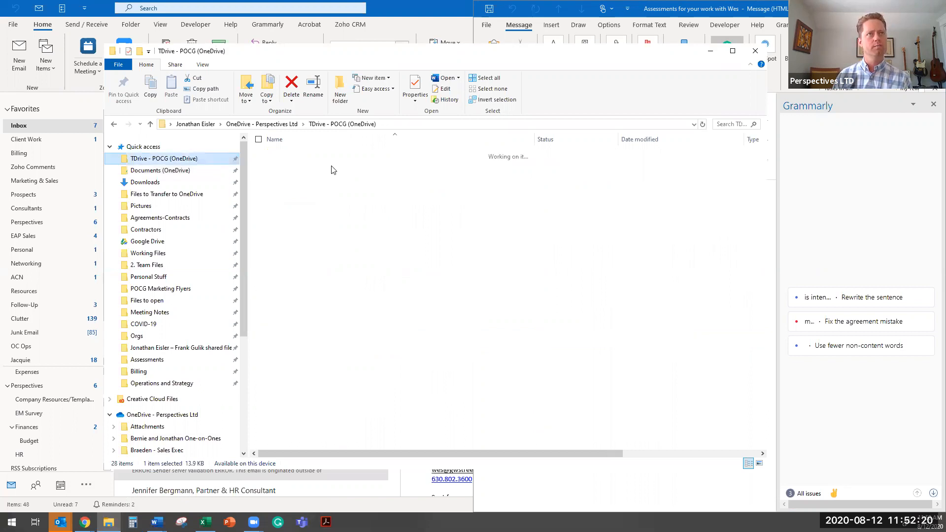
double_click(333, 165)
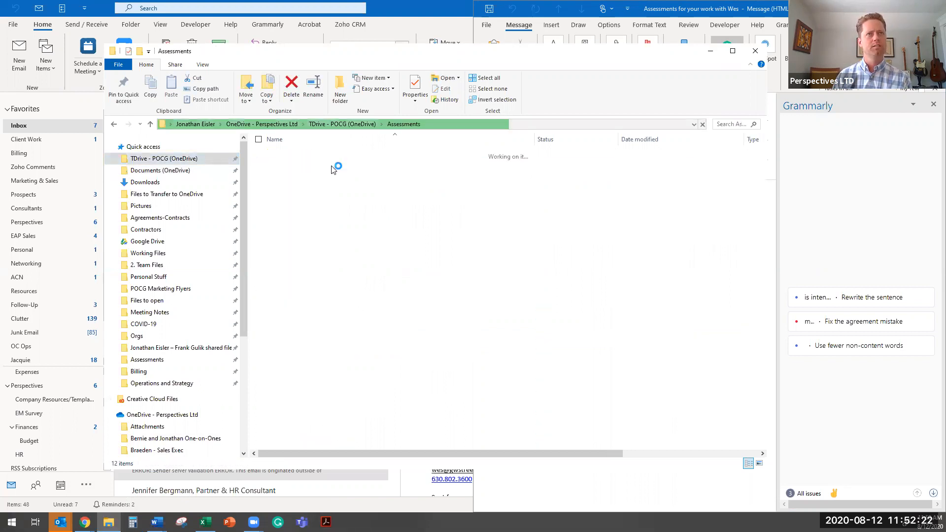
left_click(352, 227)
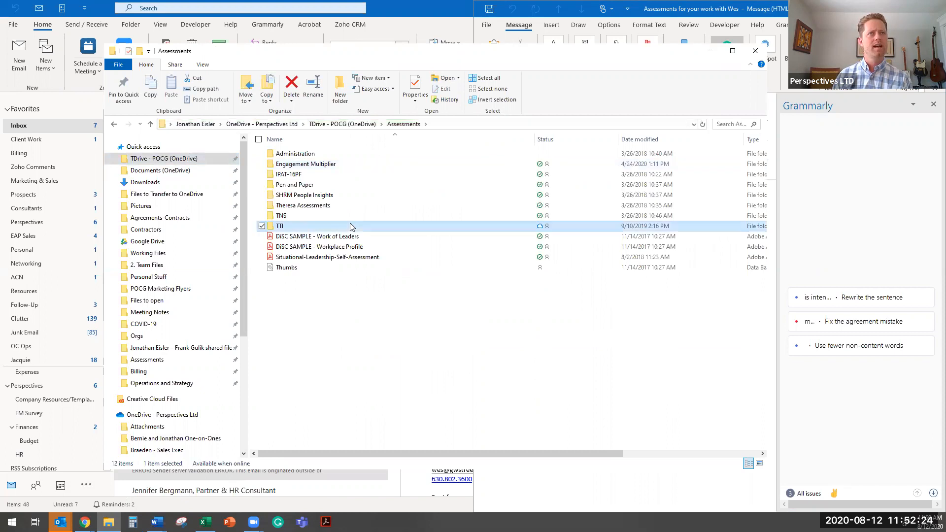
double_click(352, 227)
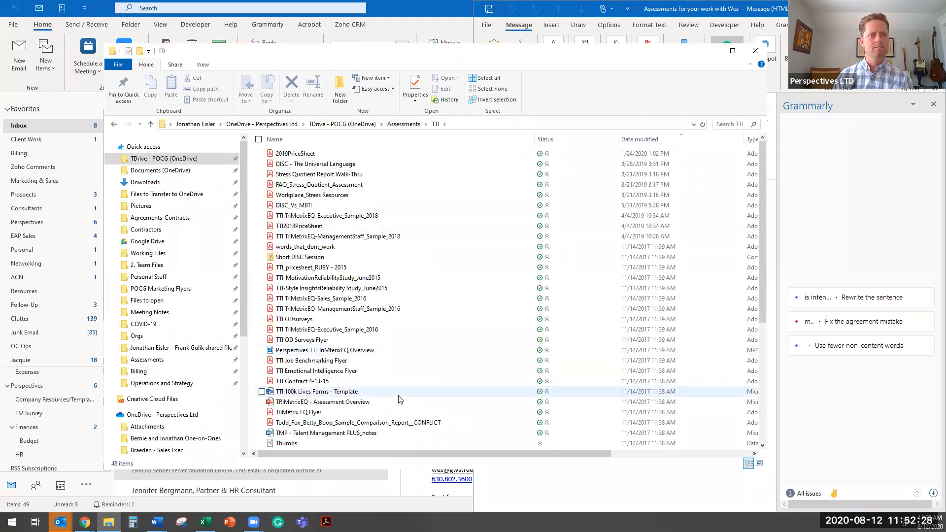
scroll(407, 377, "down", 2)
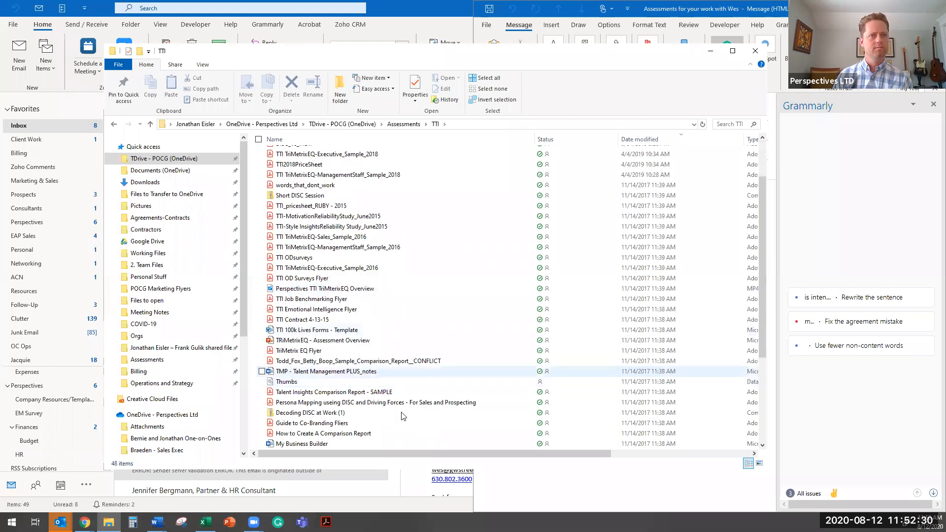
scroll(403, 416, "down", 4)
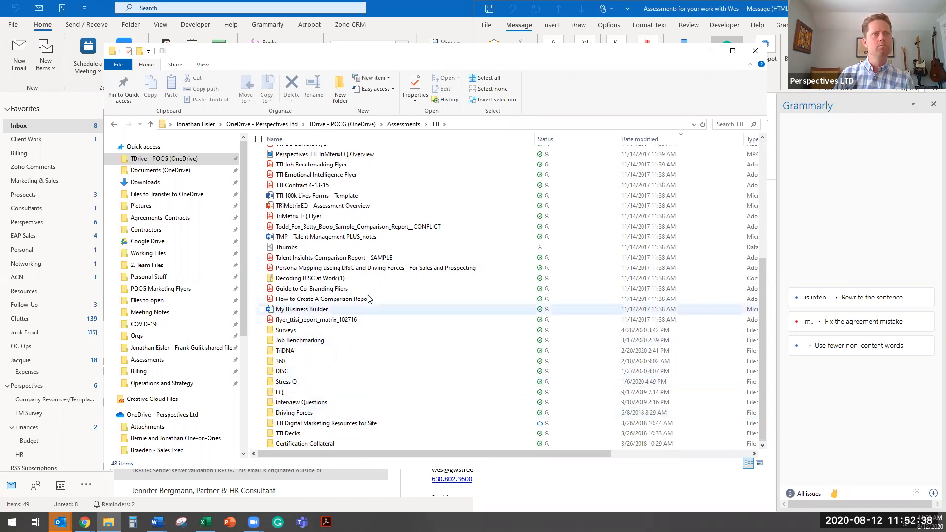
scroll(370, 295, "up", 6)
left_click(404, 123)
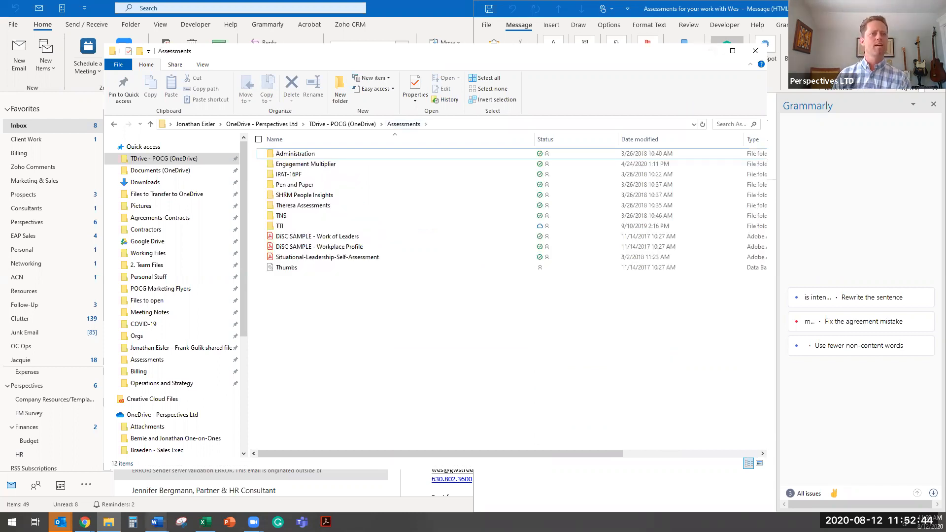
- Bring back the "DISC and EQ email invites for DD clients" document, restore its window to a smaller size and move it over the other windows
mouse_move(157, 522)
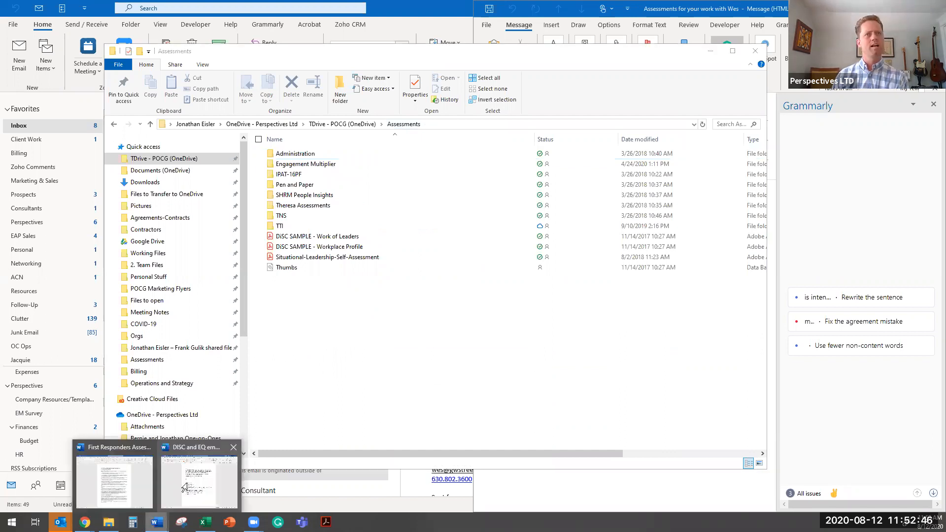
left_click(187, 488)
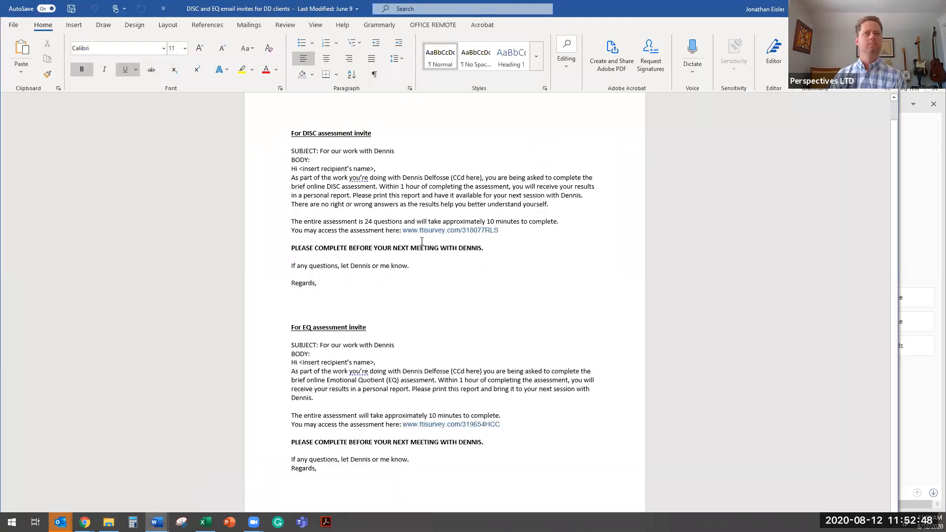
mouse_move(491, 231)
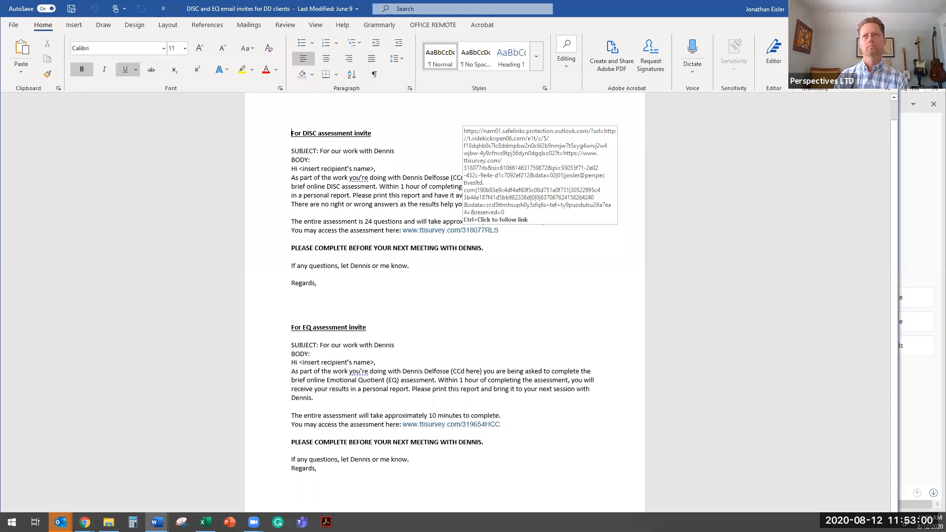
left_click(887, 9)
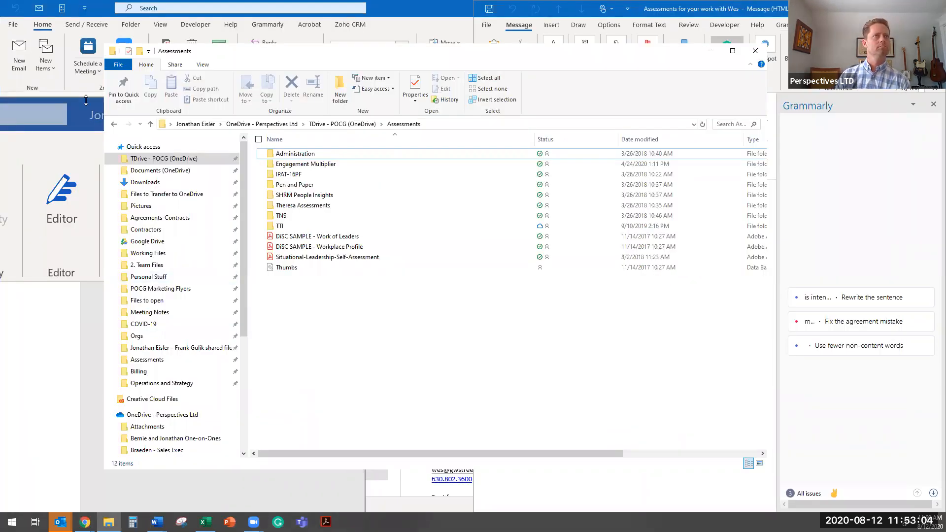
left_click_drag(86, 100, 456, 111)
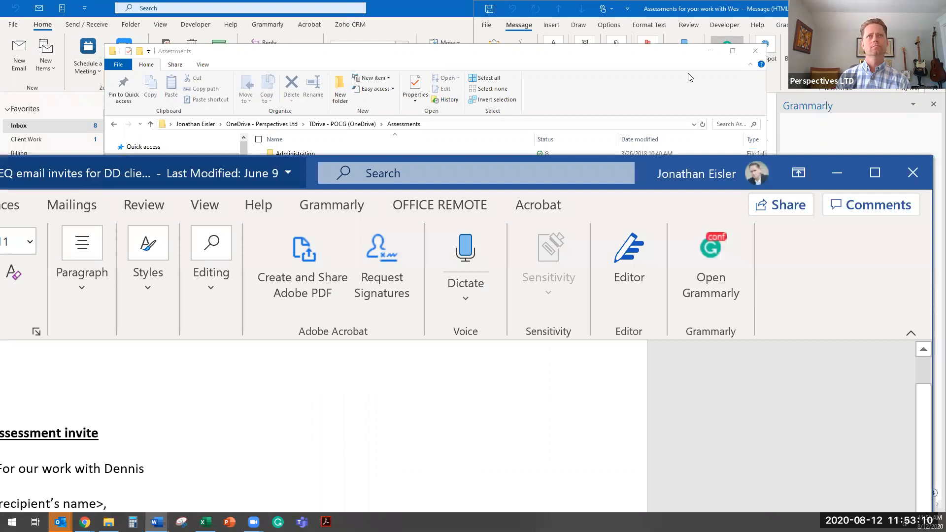
- Place the invite template document and the draft "Assessments for your work with Wes" side by side, and close the draft's Grammarly pane
key("super+Right")
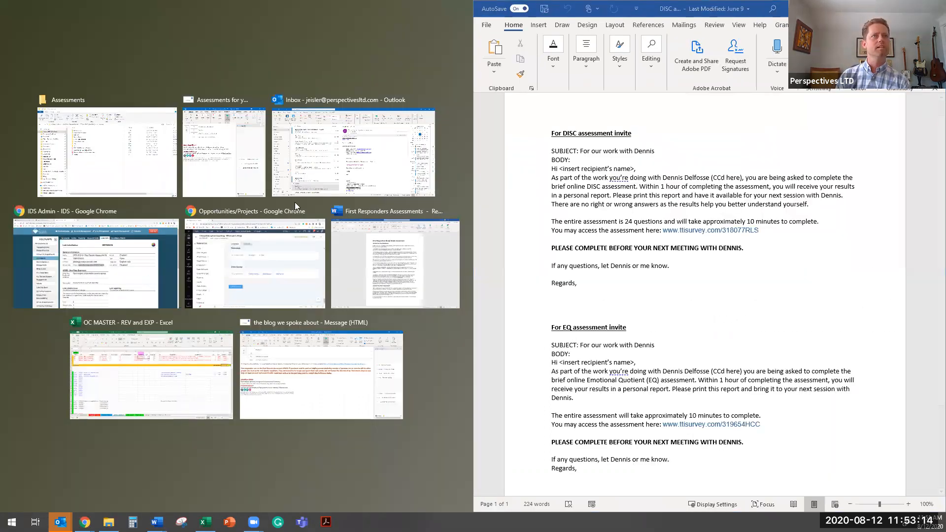
left_click(220, 161)
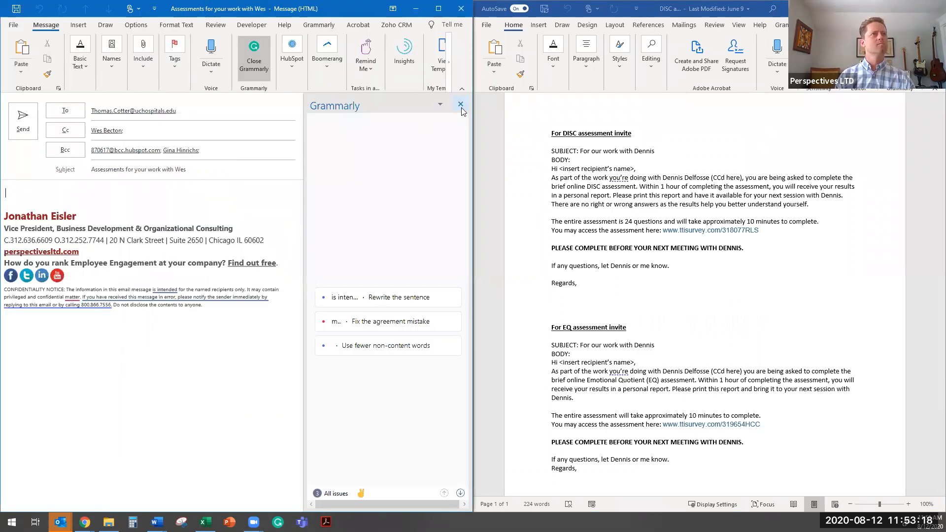
left_click(460, 104)
- Begin the message body with the greeting "Hello Dr." plus the recipient's surname and a comma, on its own line
type("Hel")
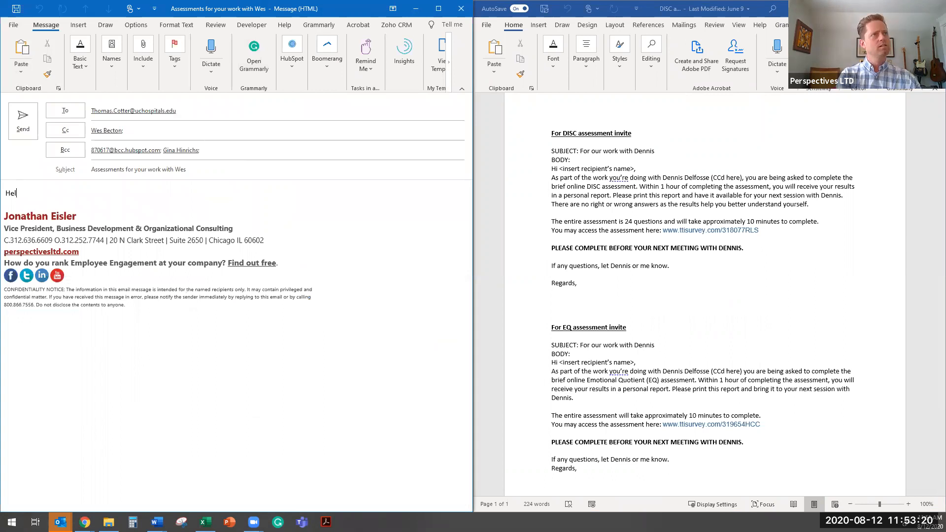
type("lo Dr. Cotter,")
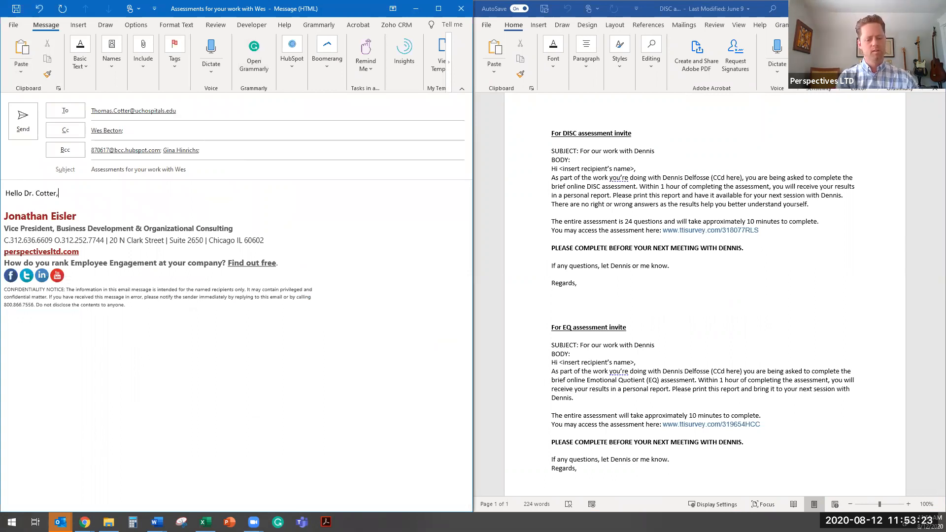
key("Return")
- Write "As part of the work you're doing with [consultant's full name], CCd here, you are being asked to complete two brief online assessments."
type("As ")
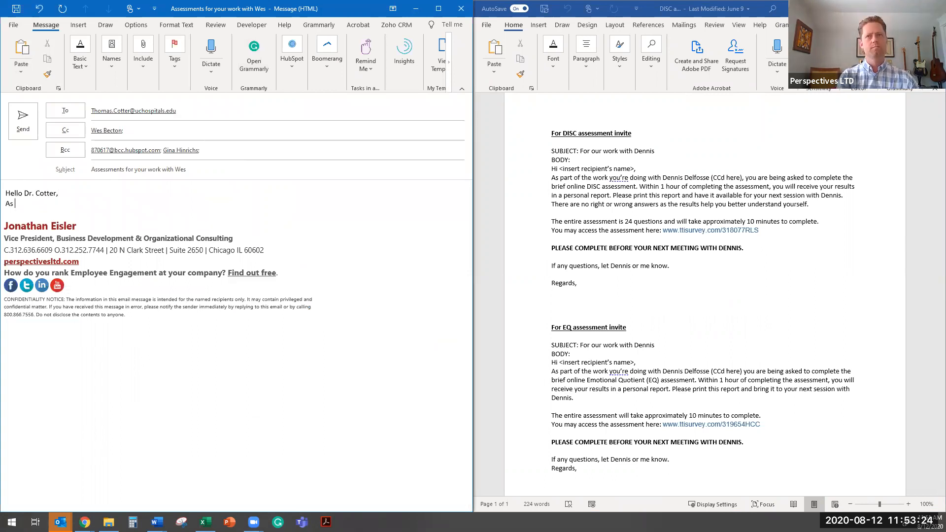
type("part of the")
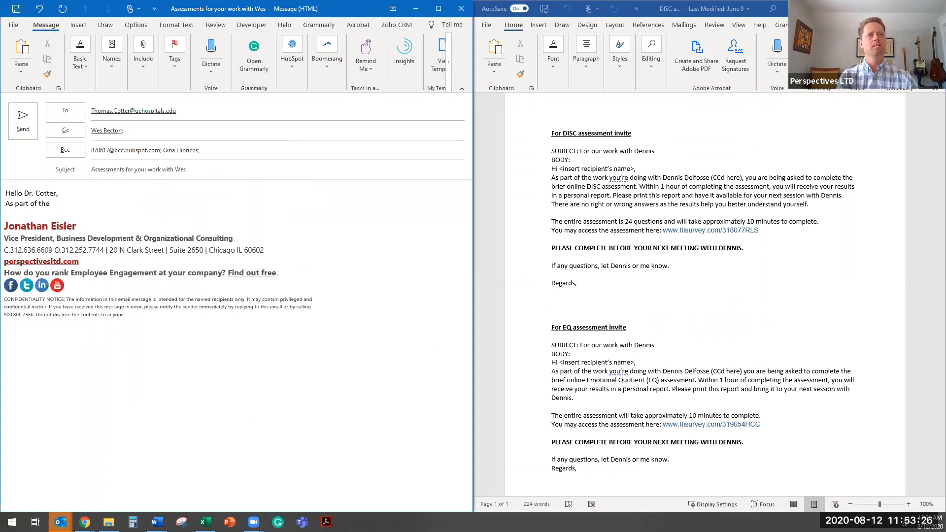
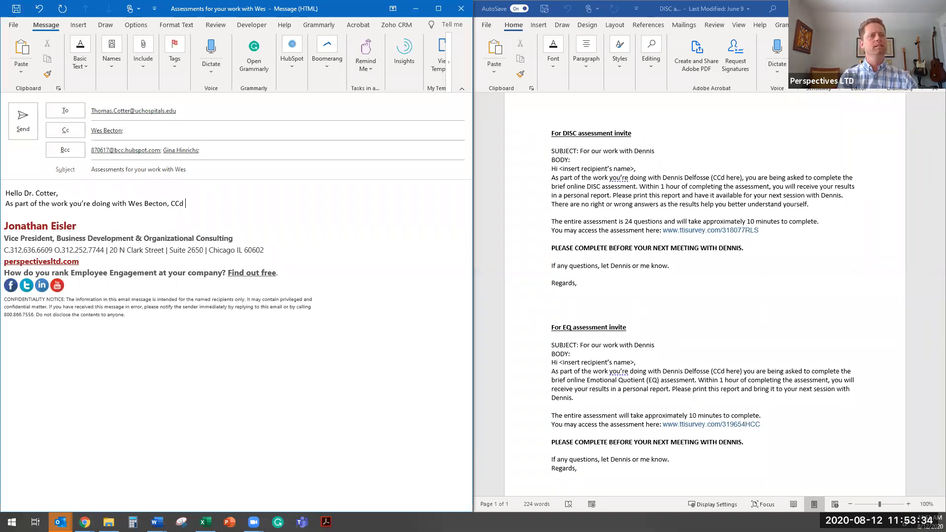
type(" here, ")
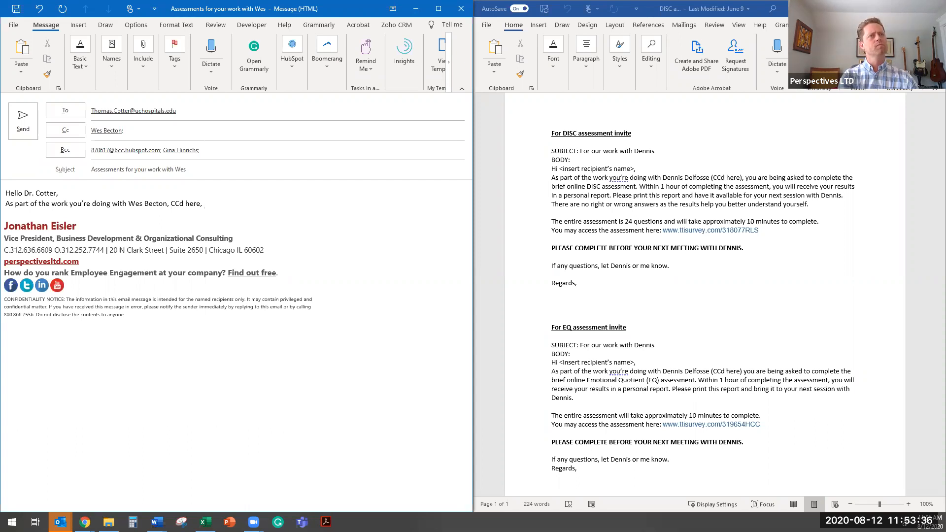
type("you are b")
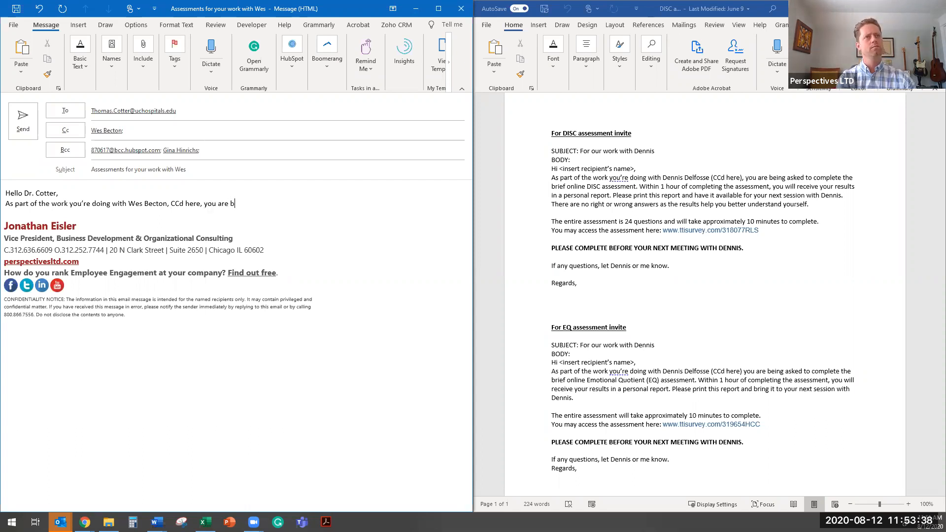
type("eing asked")
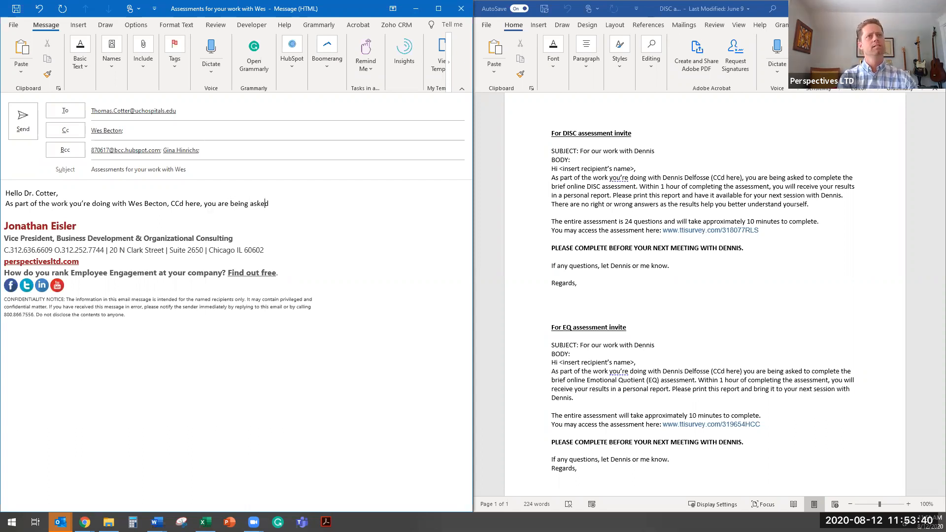
type(" to complete ")
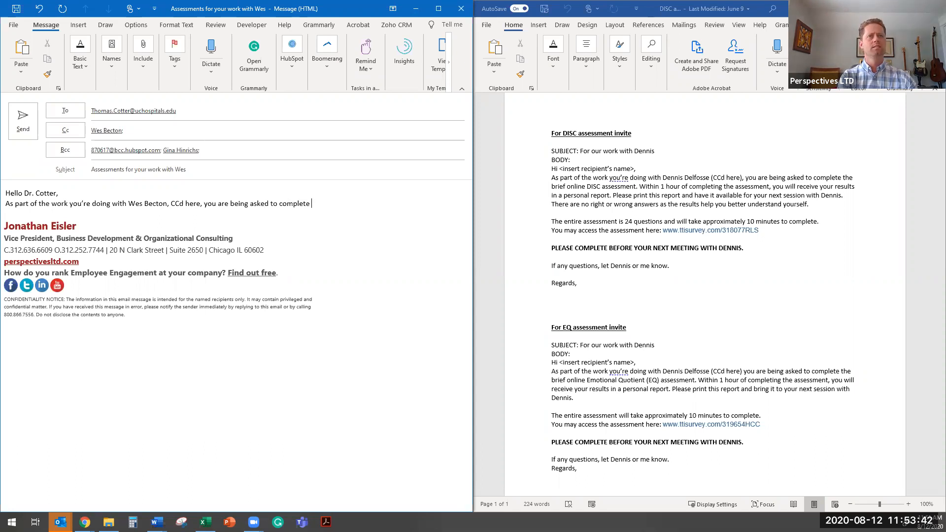
type("two brief online ass")
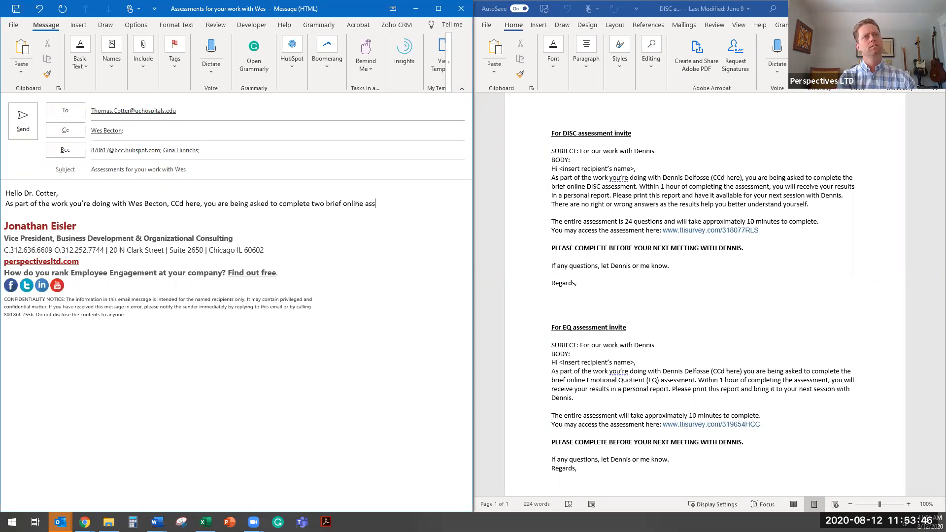
type("essments")
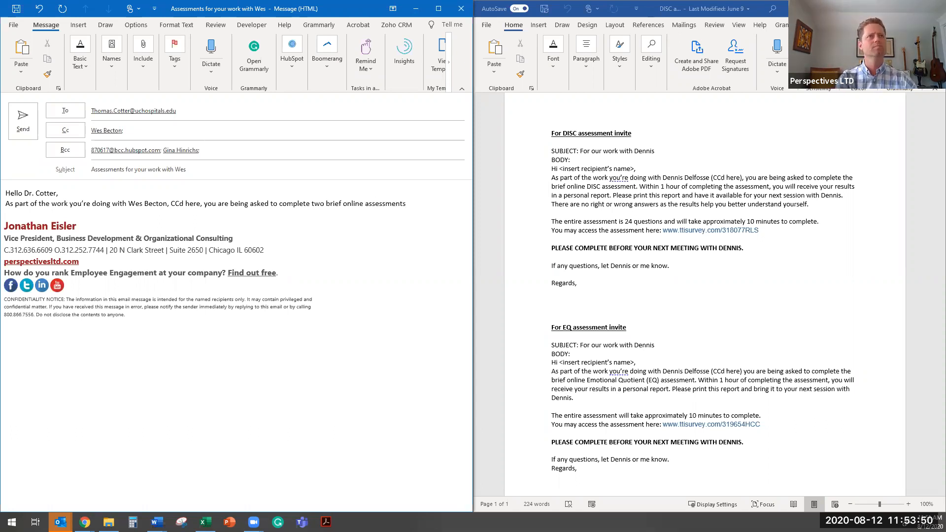
type(". ")
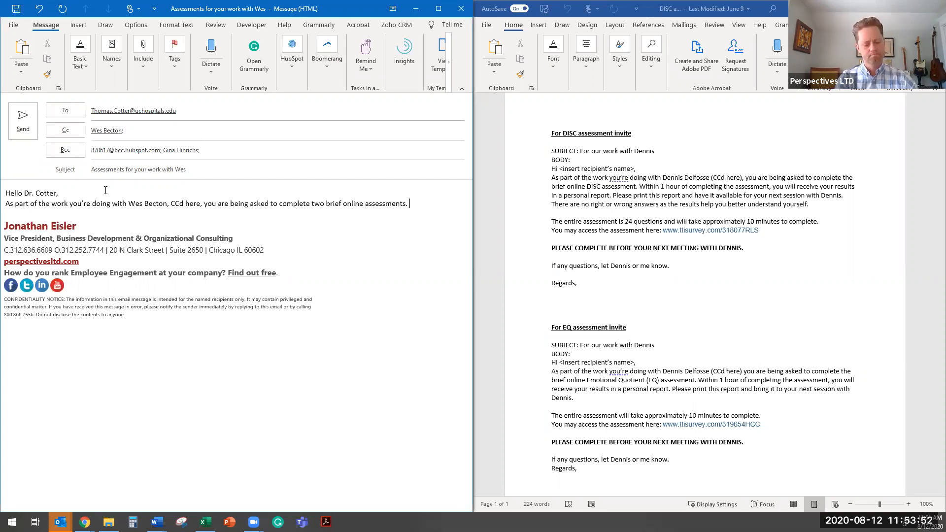
type("E")
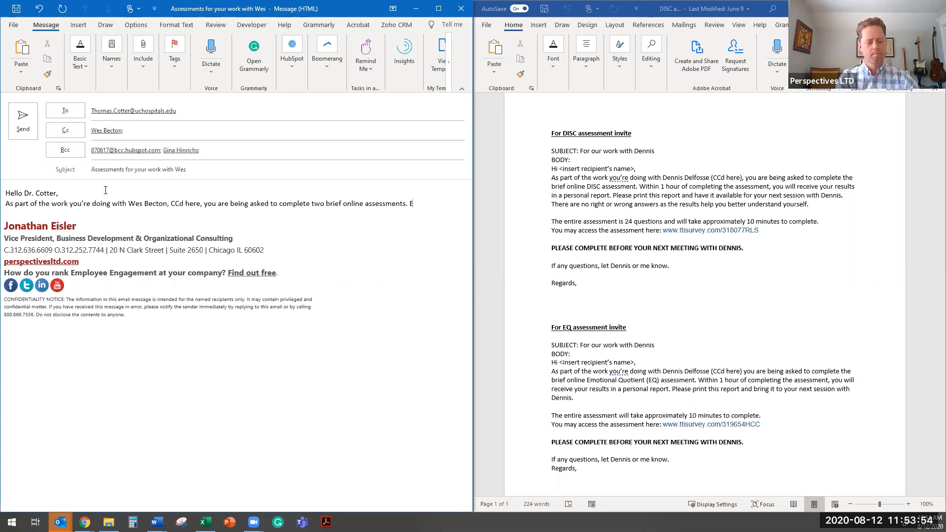
type("ach a")
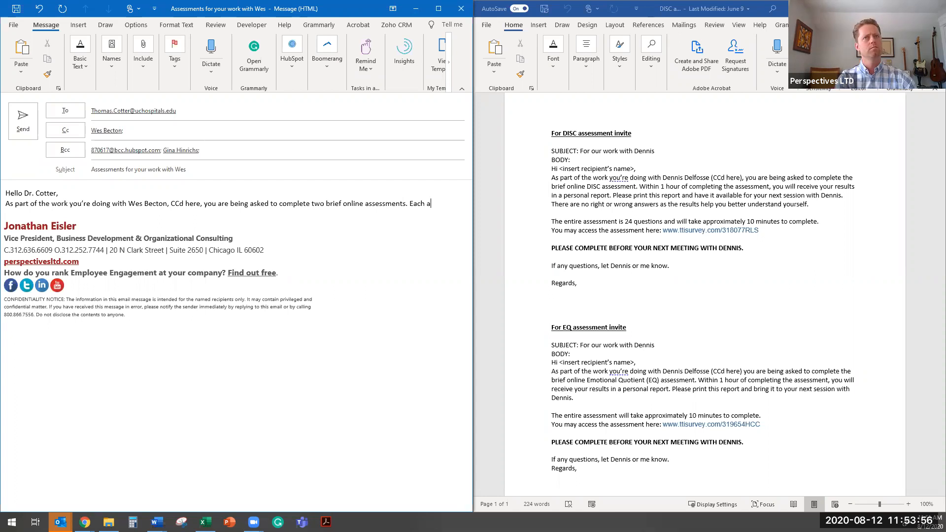
type("ssessment will be ac")
- Add "Each assessment will take approximately 10-15 mins to complete and each part must be done in one sitting." followed by a blank line
key("BackSpace")
key("BackSpace")
key("BackSpace")
key("BackSpace")
key("BackSpace")
key("BackSpace")
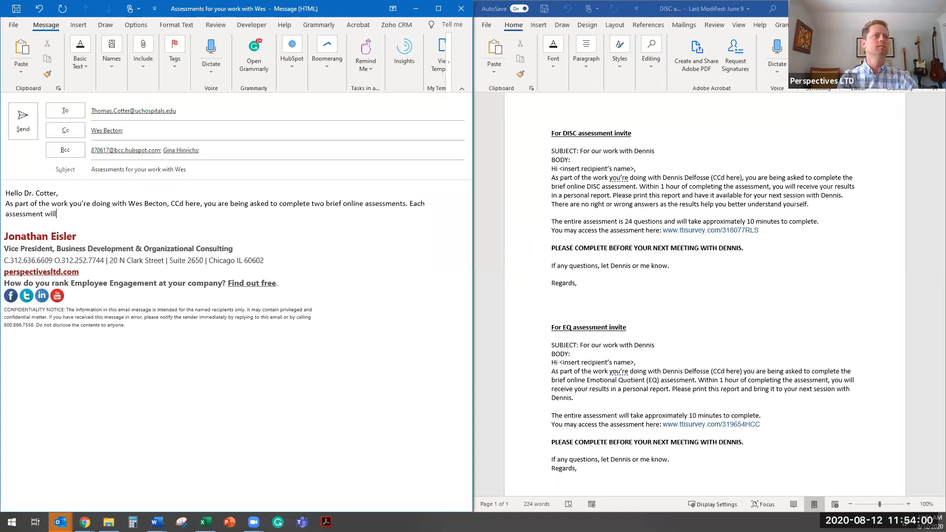
type("ta")
type("ke appro")
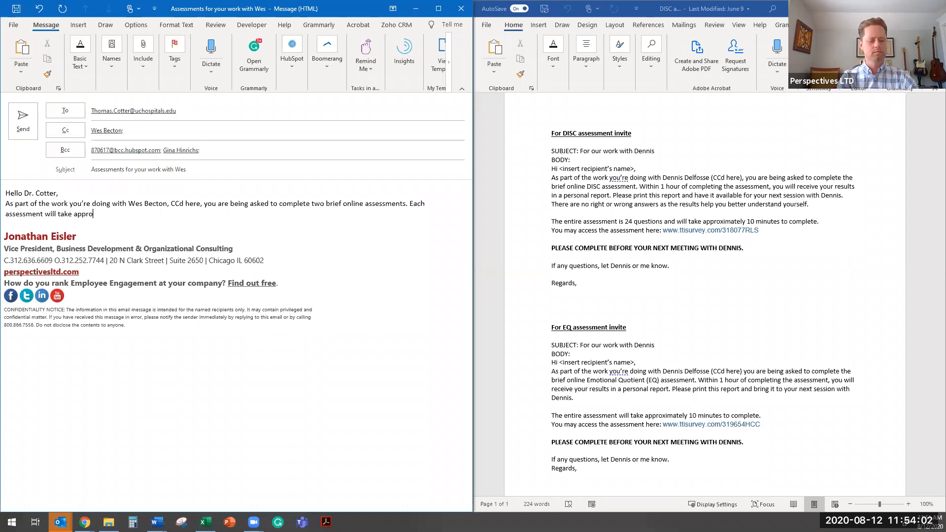
type("ximately ")
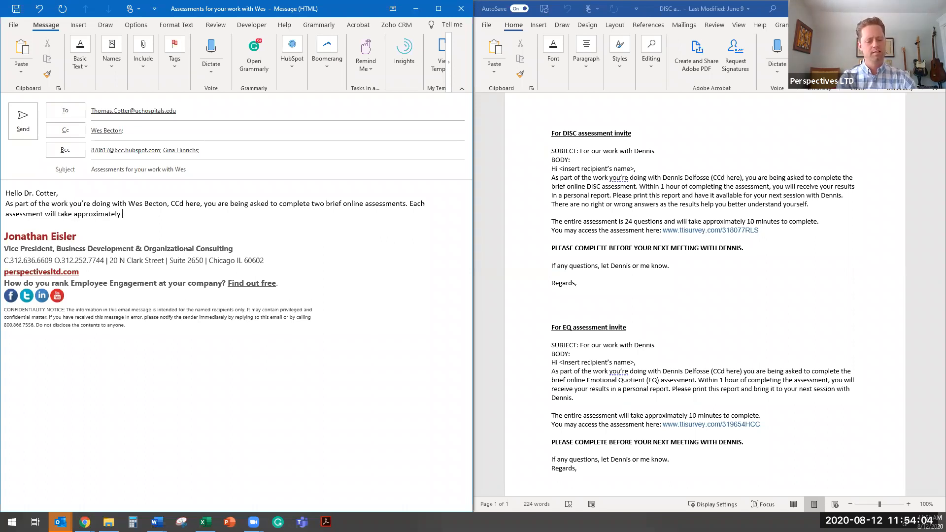
type("10-15 mins")
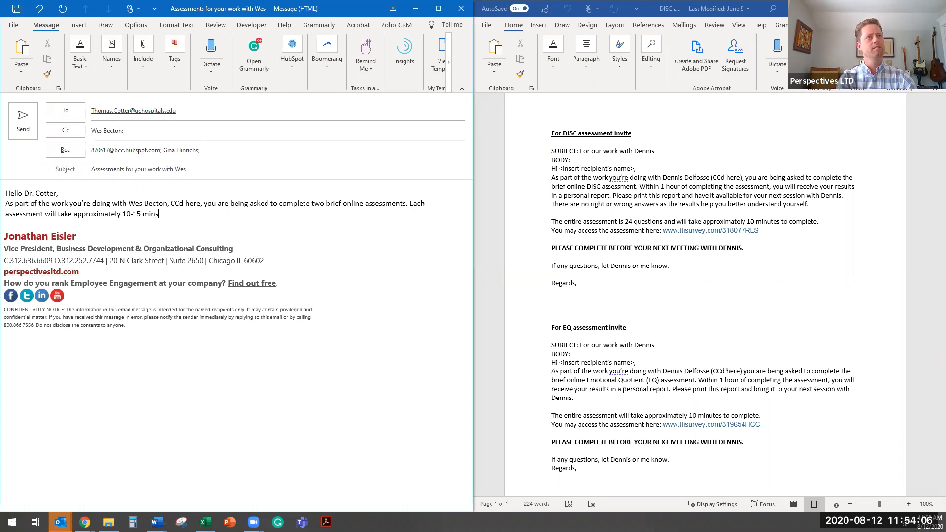
type(" to complete and")
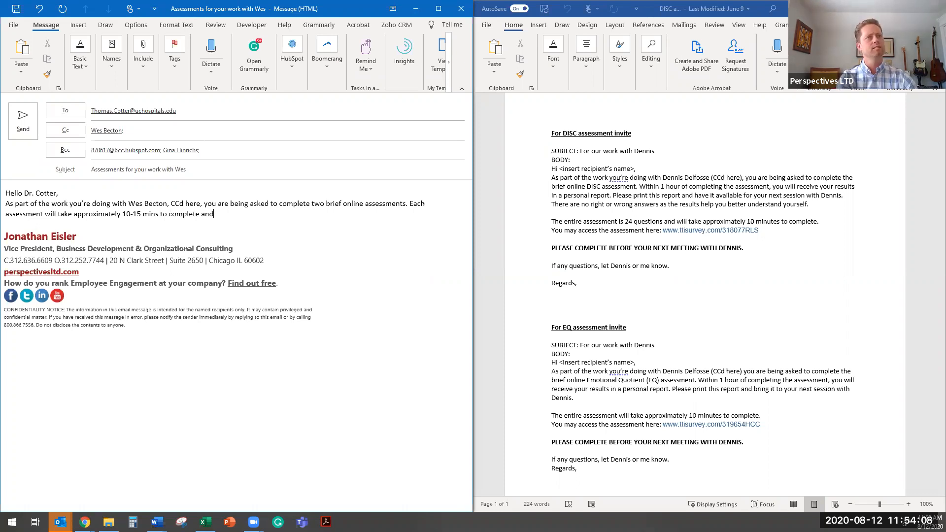
type(" each part must ")
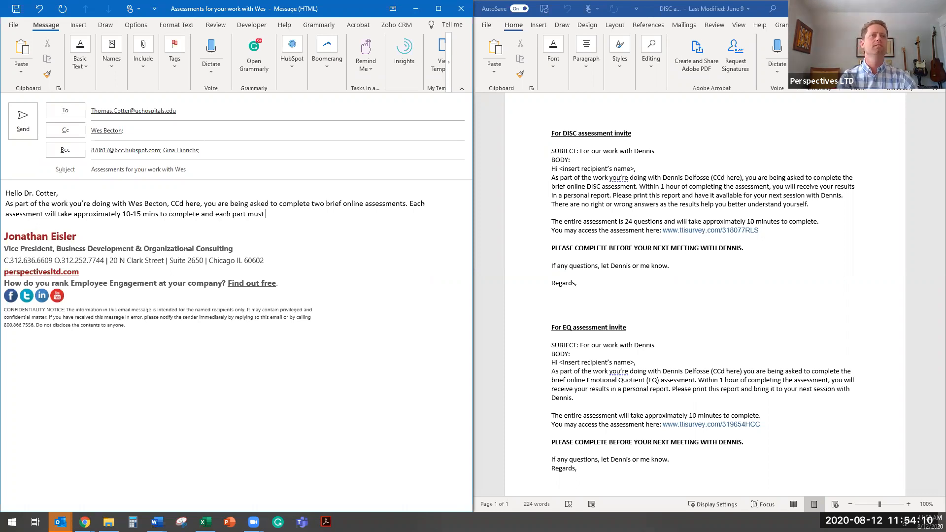
type("be done")
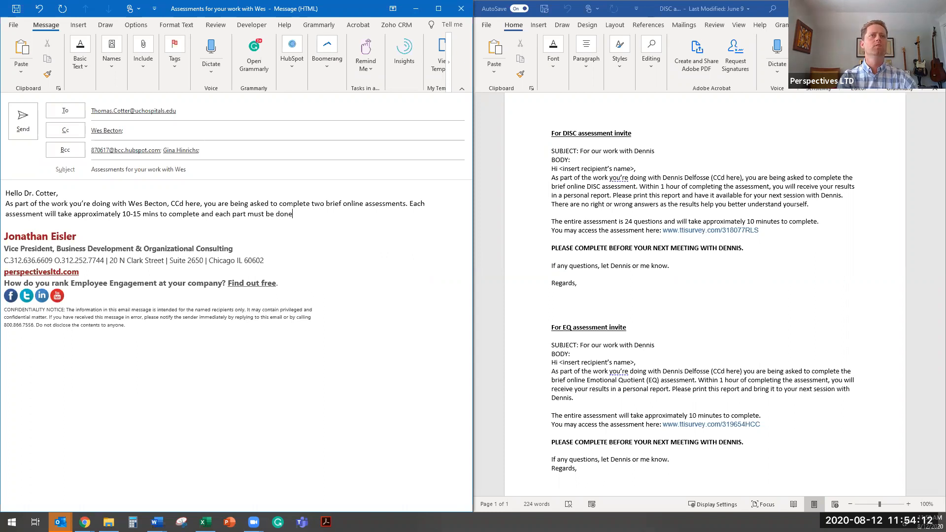
type(" in one sitting.")
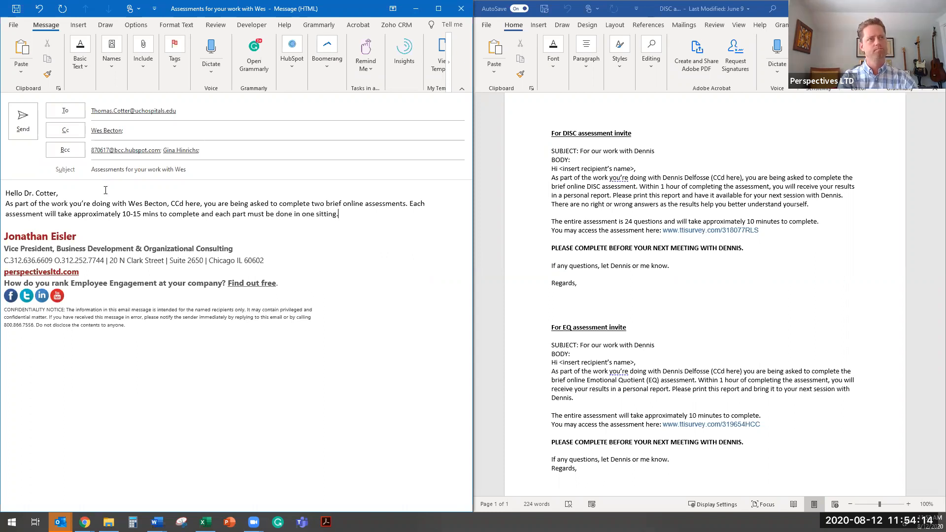
key("Return")
key("Return")
type("Yo")
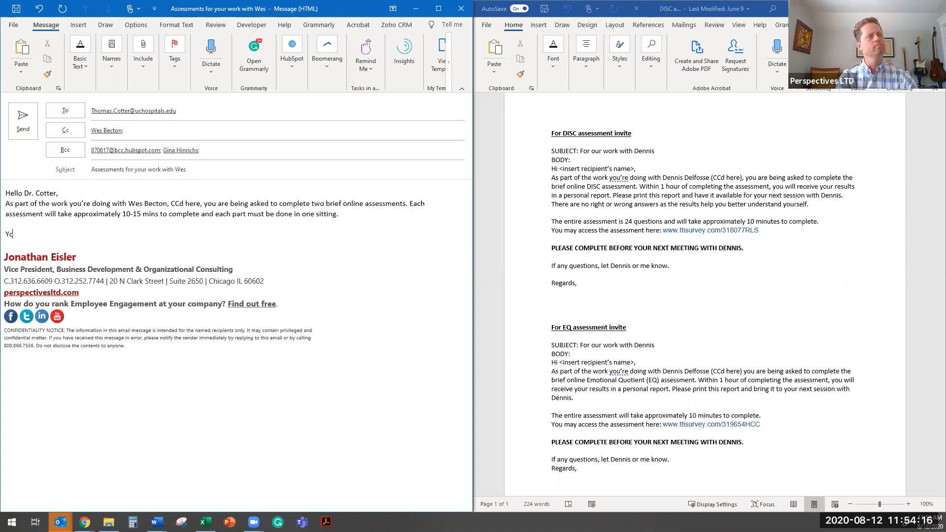
type("u'")
key("BackSpace")
key("BackSpace")
key("BackSpace")
key("BackSpace")
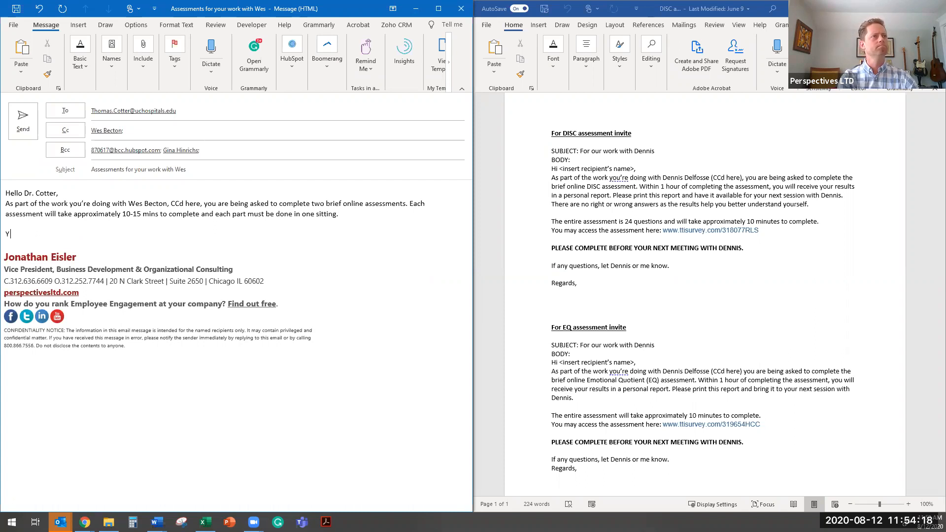
type("Please ")
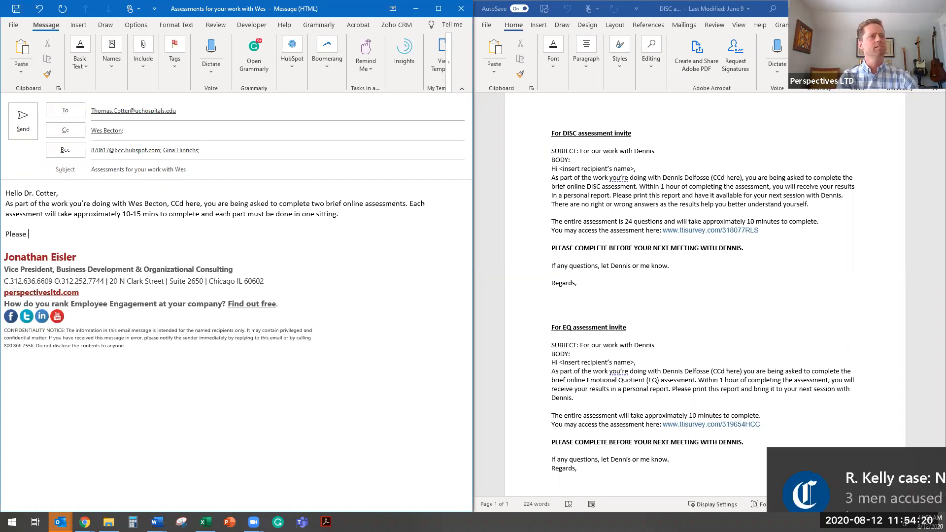
type("access the ")
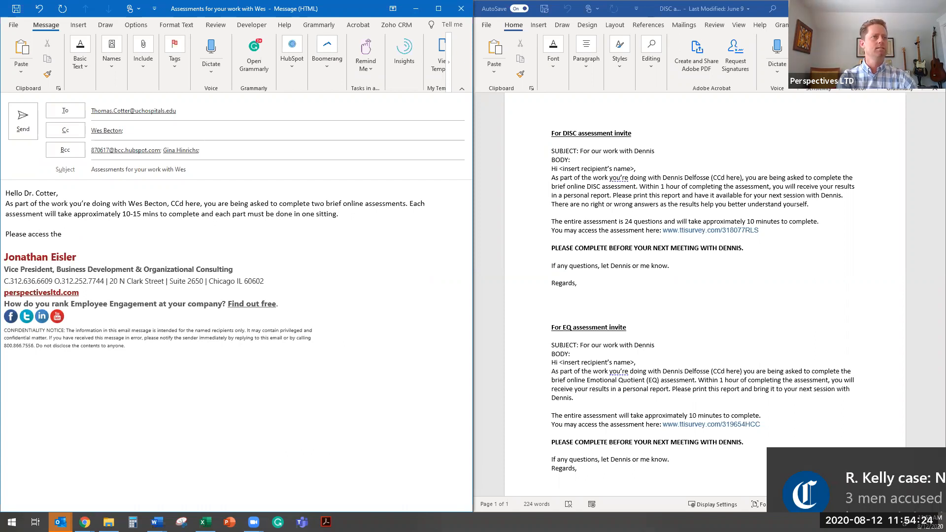
type("as")
type("sessm")
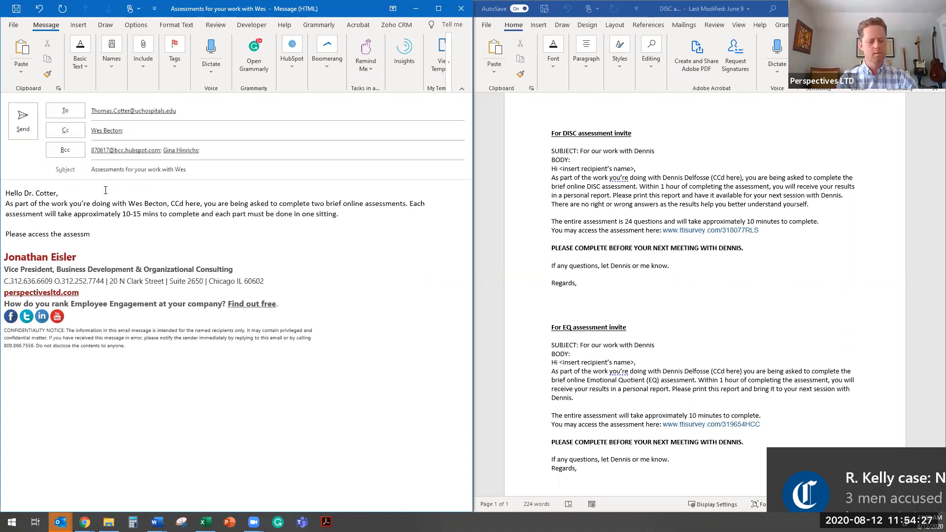
key("shift+Home")
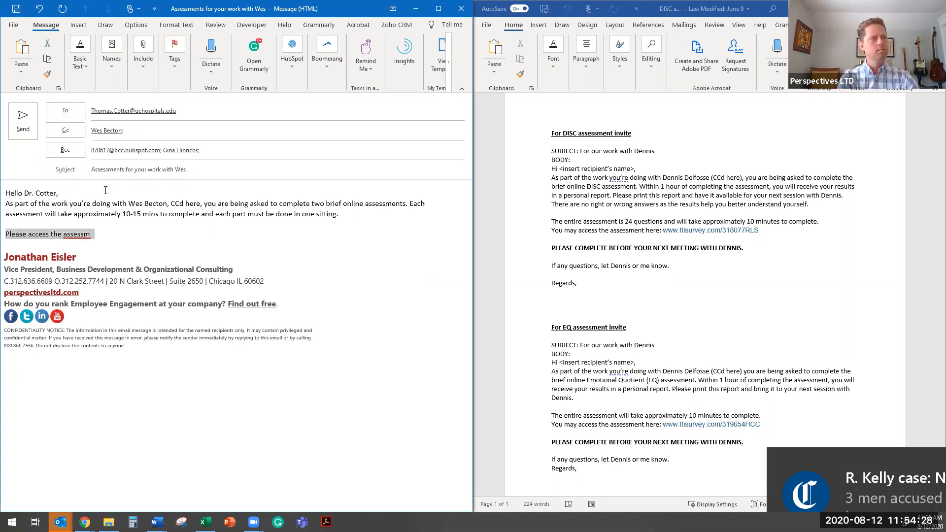
- Replace the unfinished "Please access the assessm" line with "Both assessments can be accessed via the same link"
type("Both assessm")
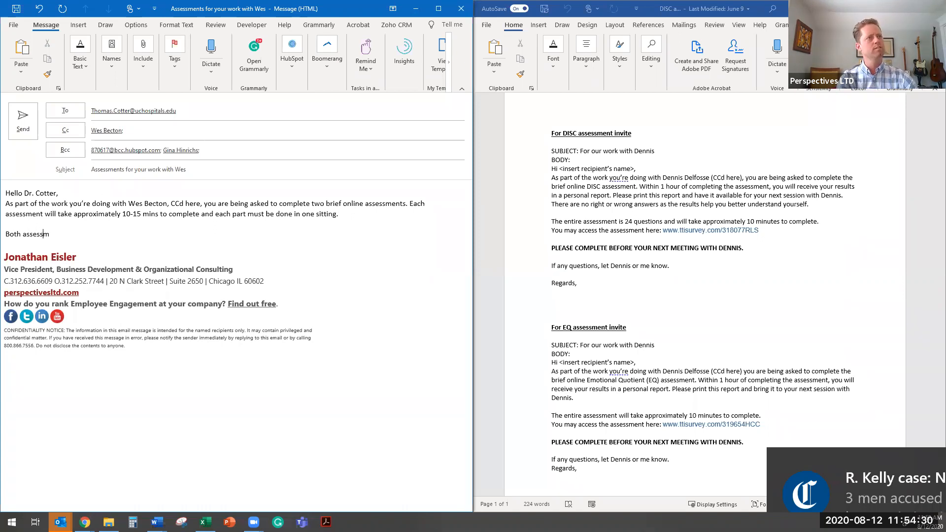
type("ents can be ")
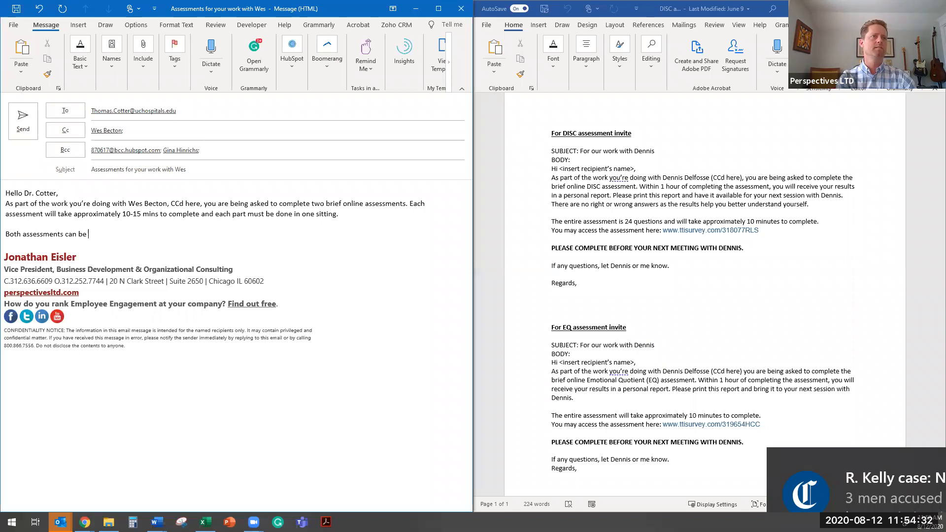
type("accessed via")
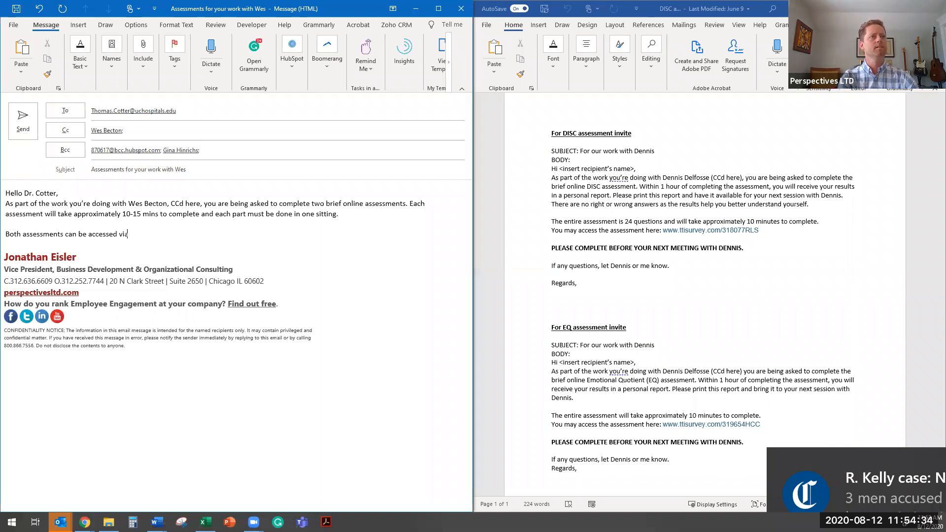
type(" the same link")
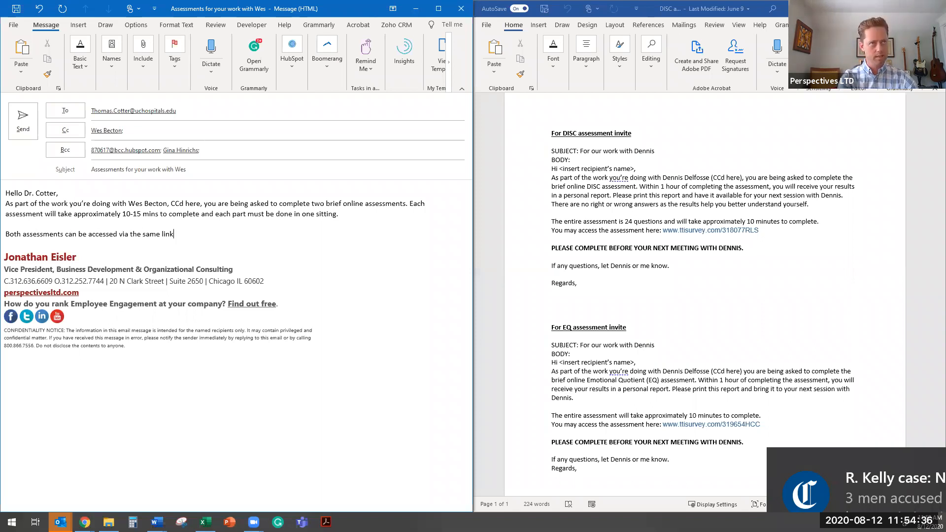
type(".")
- Continue the link sentence with "and can access them here:", paste the copied survey link, and leave a blank line below it
key("BackSpace")
type("and ")
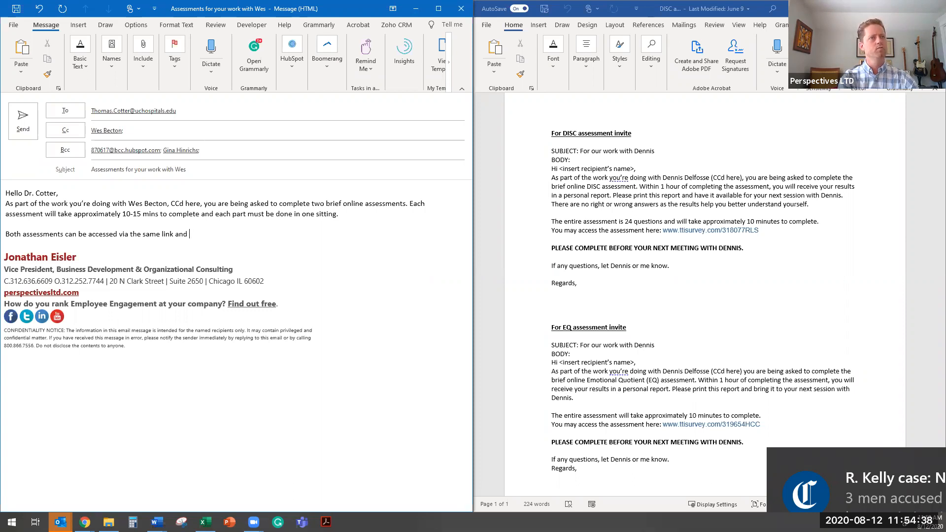
type("can access ")
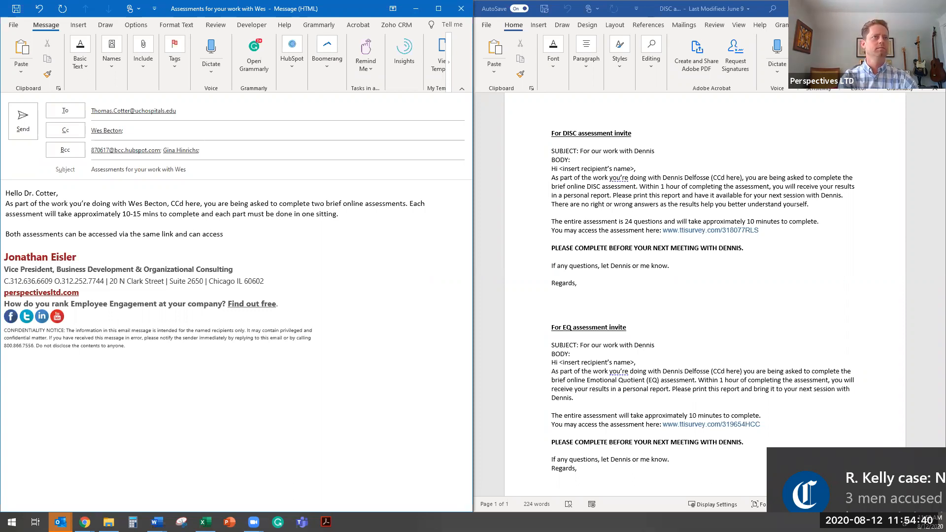
type("them ")
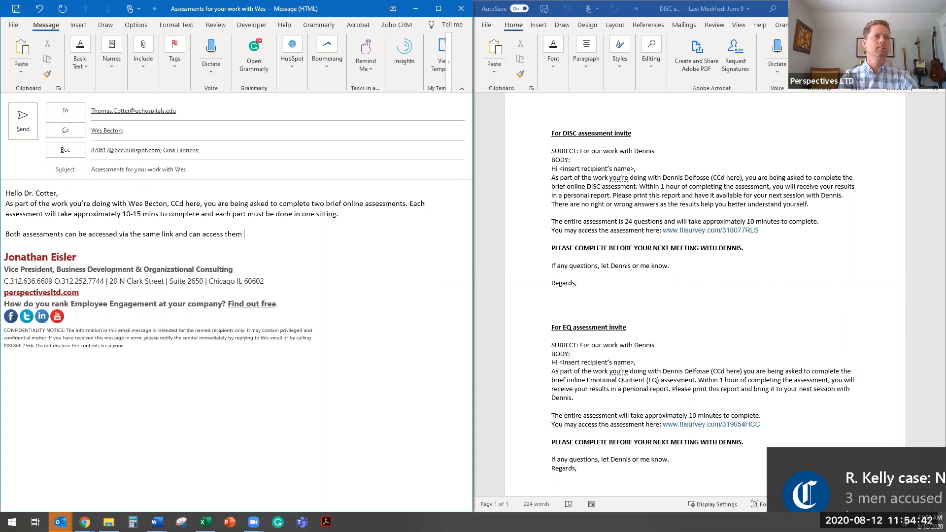
type("here:")
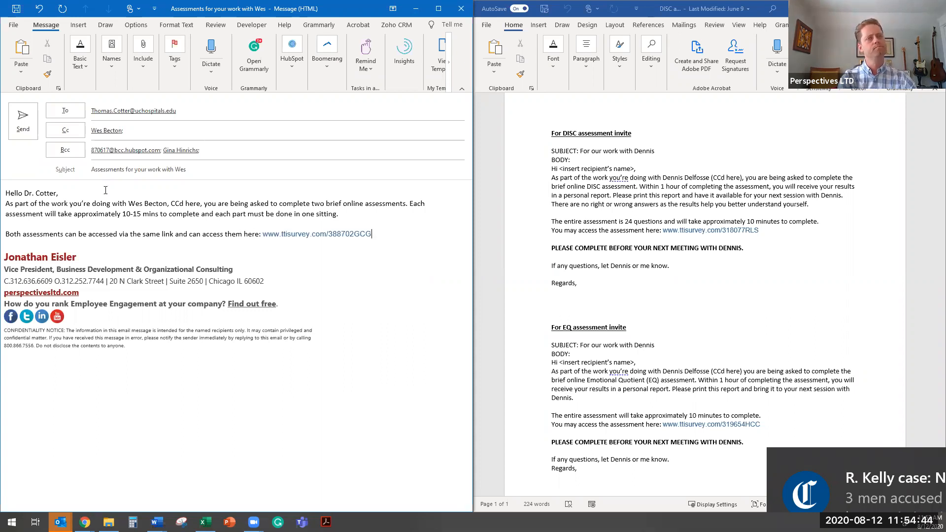
key("Return")
key("Return")
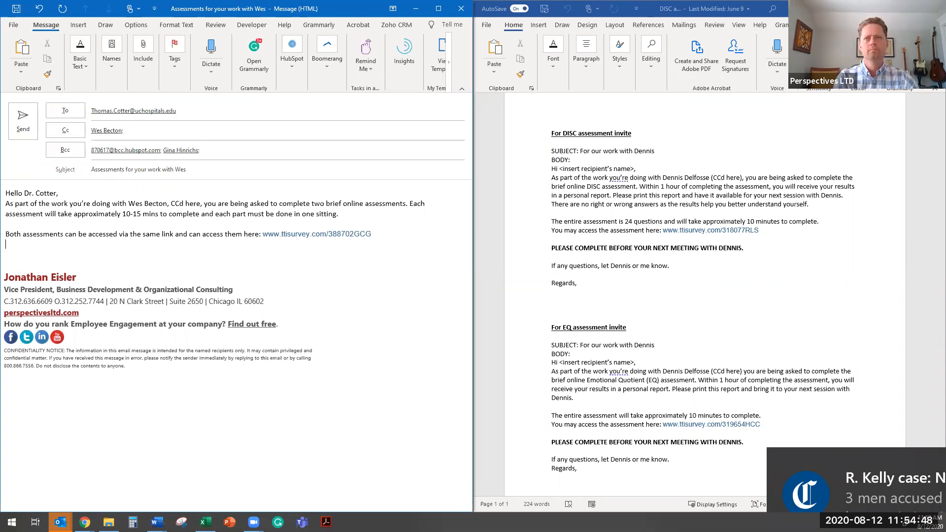
key("Return")
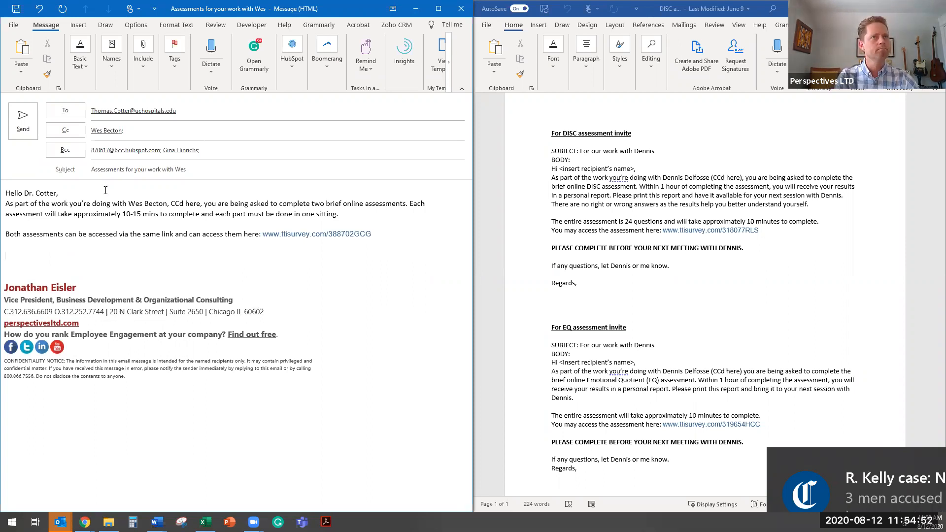
- Start a new paragraph with "Please be sure to complete the assessments before your next session with" followed by the consultant's first name
type("Please be sure")
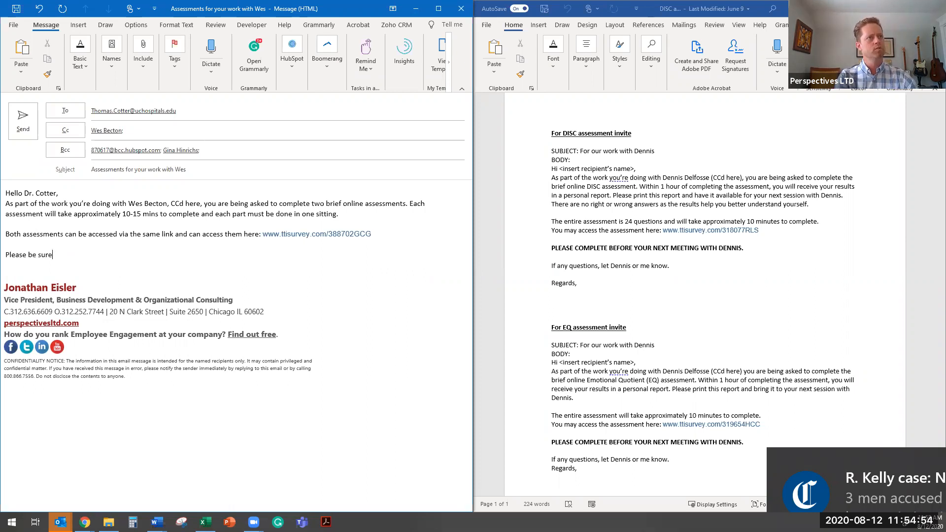
type(" to complete the")
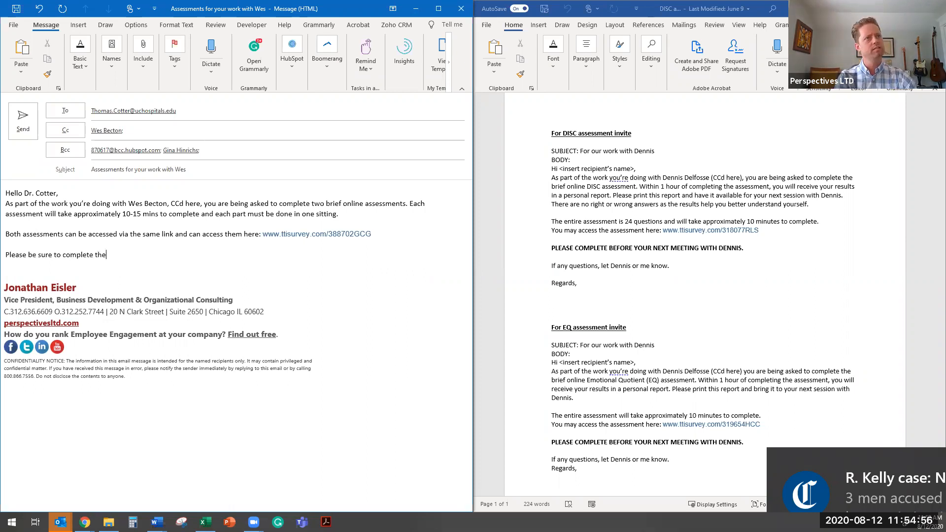
type(" assessments")
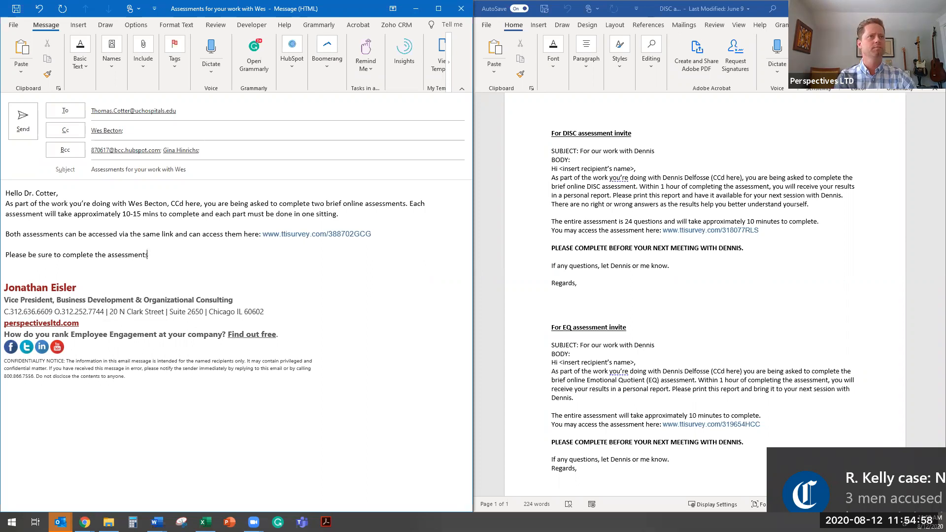
type(" before you ")
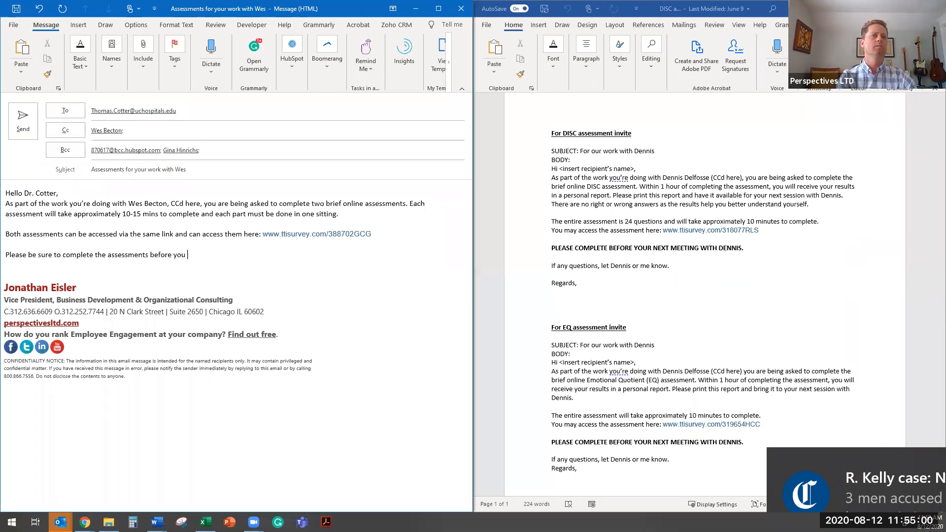
type("r next sess")
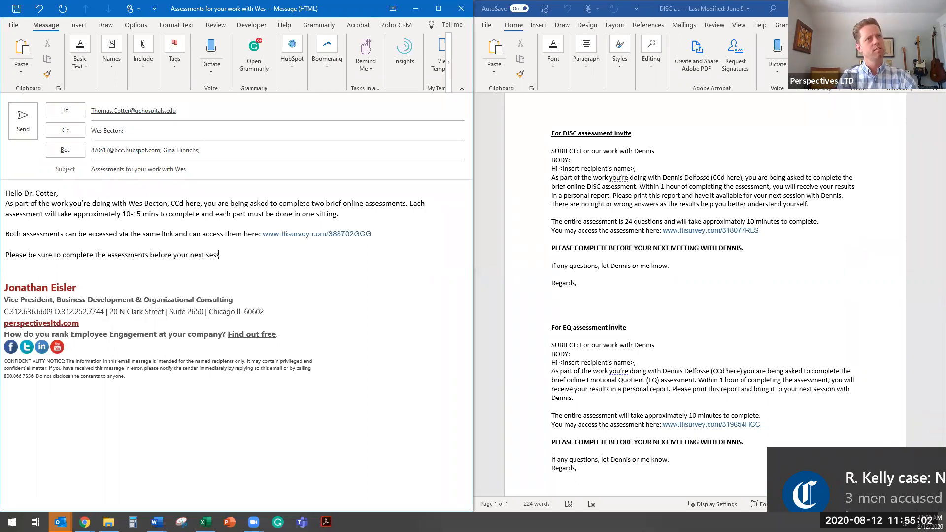
type("ion with Wes")
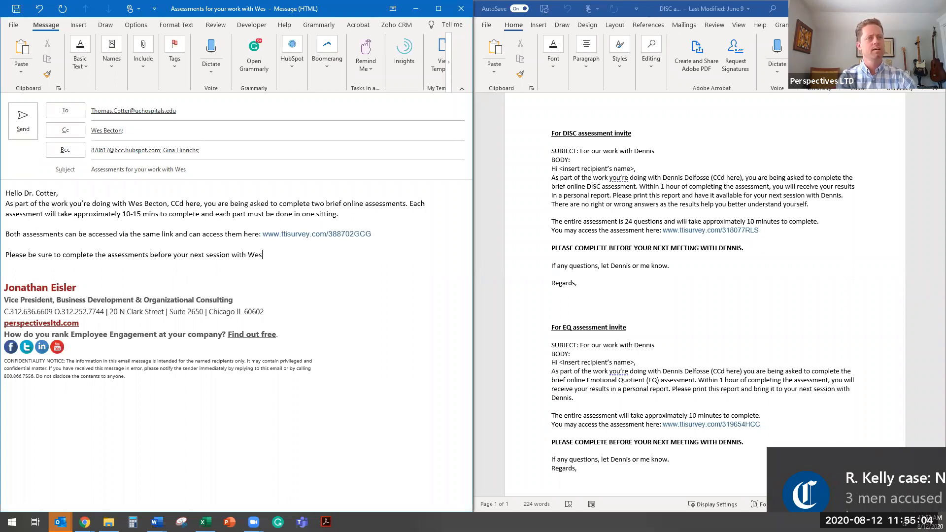
type(" and have a copy o")
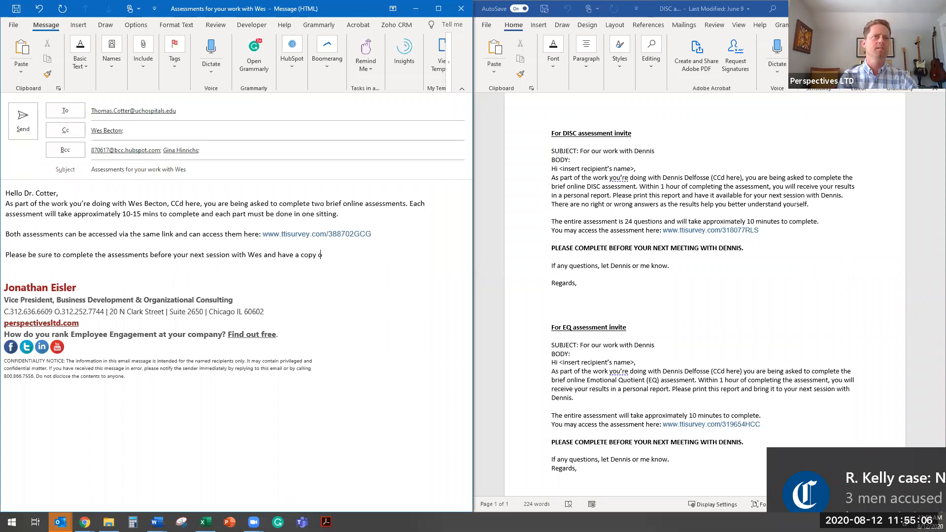
type("f your results")
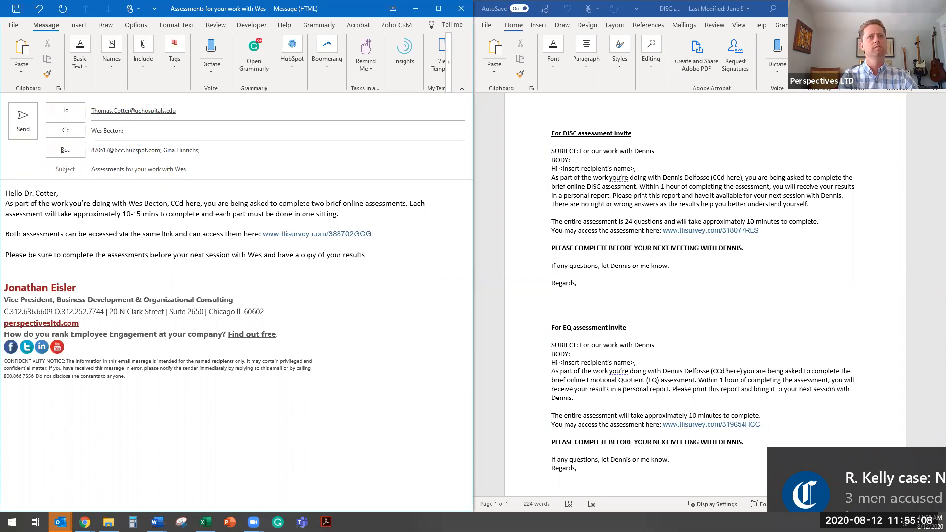
type(" available ")
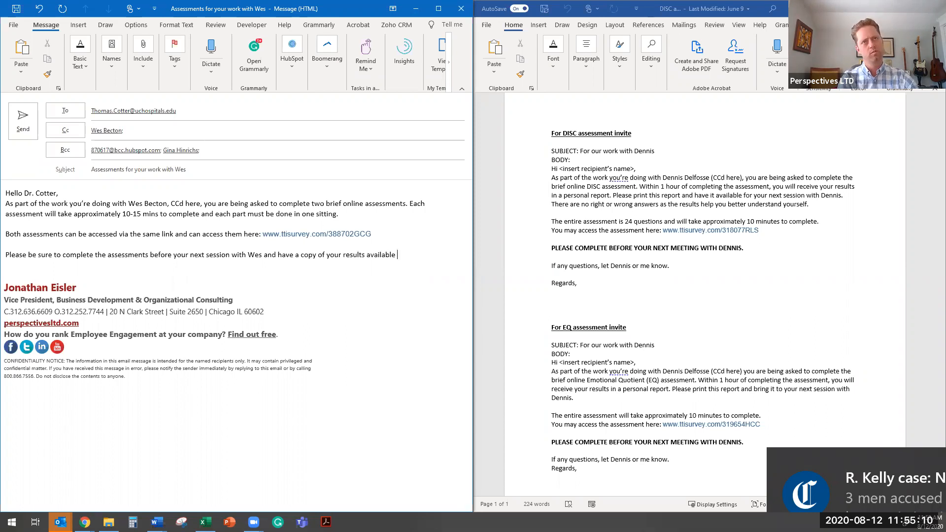
type("when the two of")
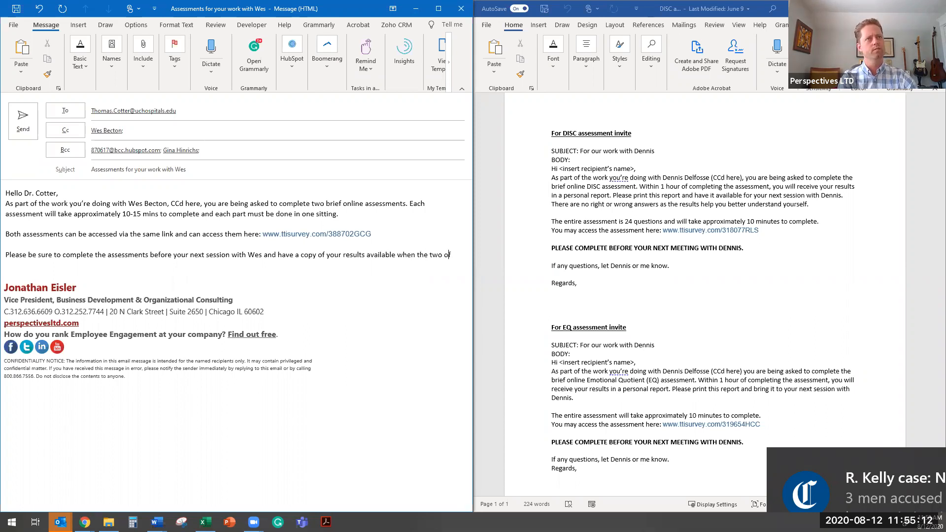
type(" you meet ne")
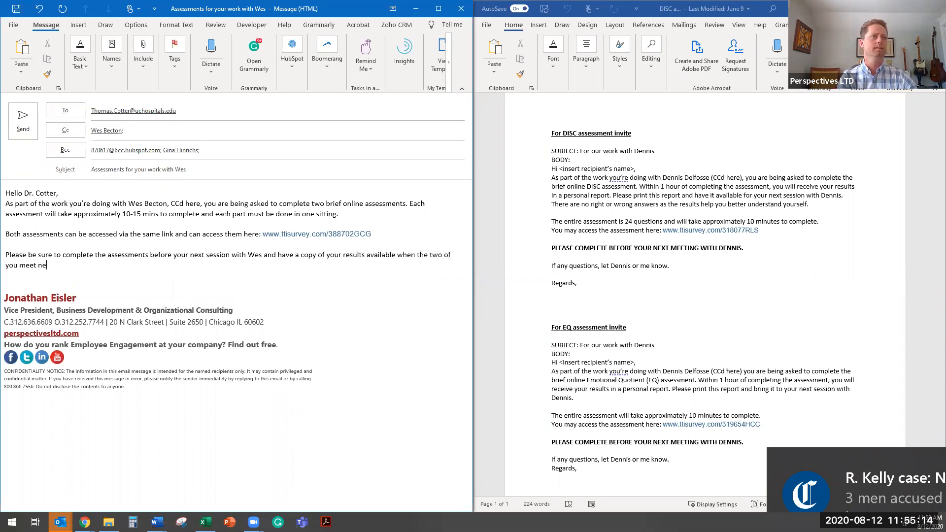
type("xt.")
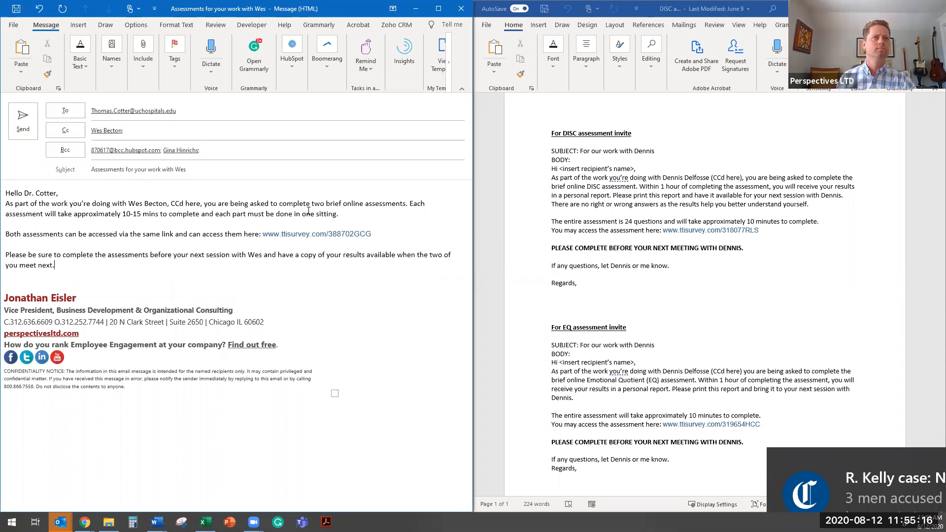
- Add "You'll receive a copy of your results" after "each part must be done in one sitting."
left_click(361, 215)
type("Y")
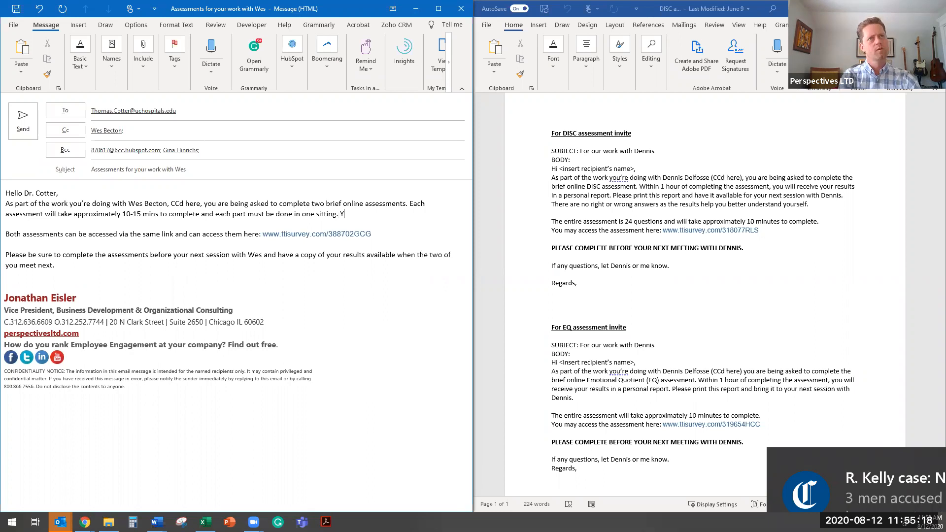
type("ou'll receive a")
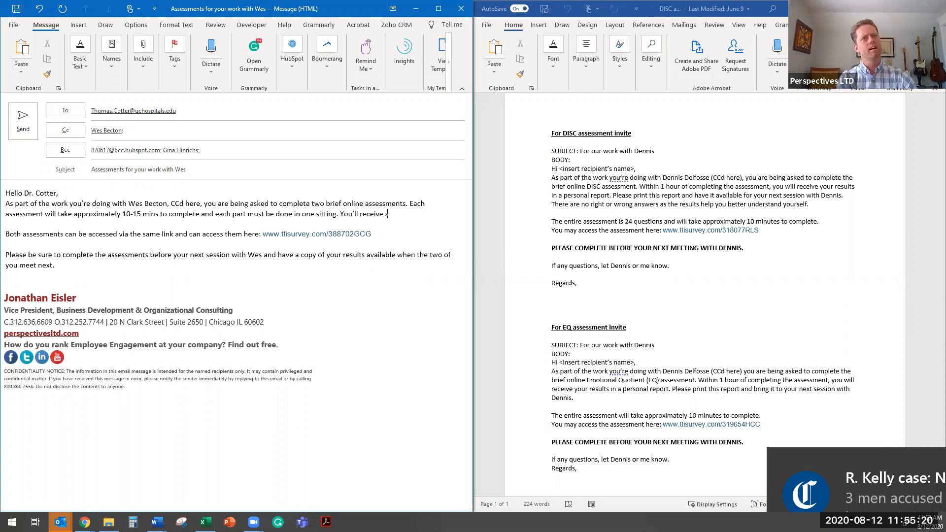
type(" copy of your r")
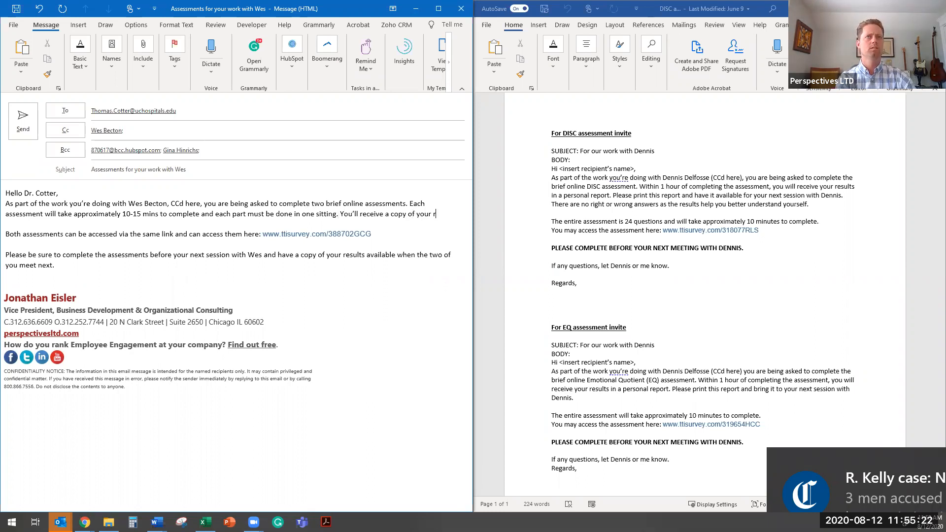
type("eport")
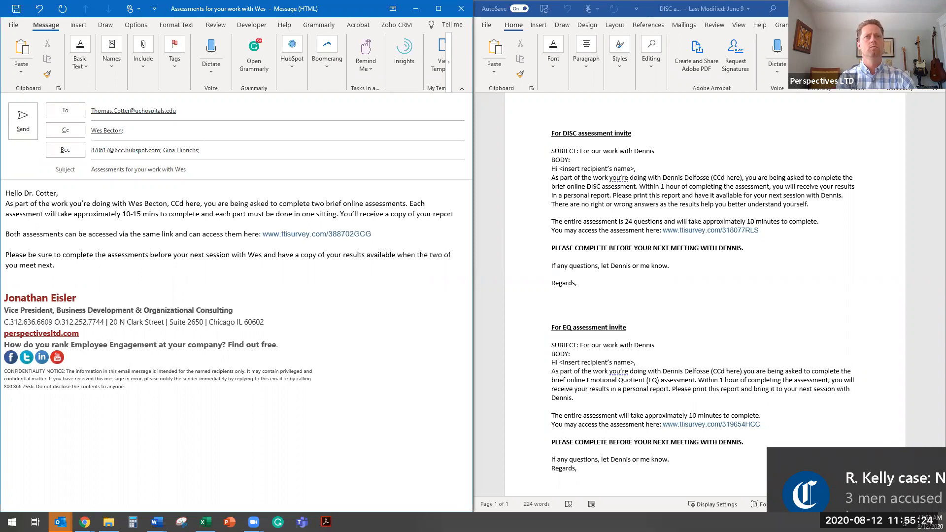
key("BackSpace")
key("BackSpace")
key("BackSpace")
key("BackSpace")
type("sults")
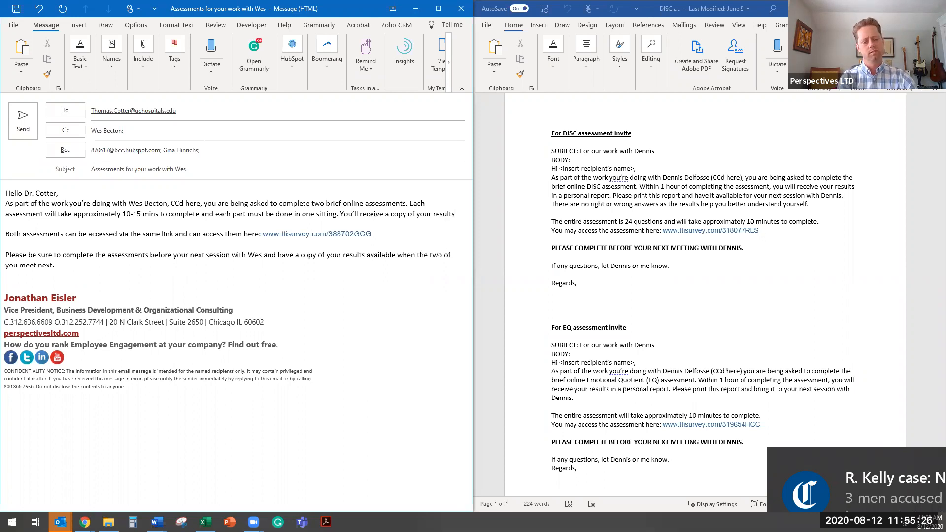
type(" within")
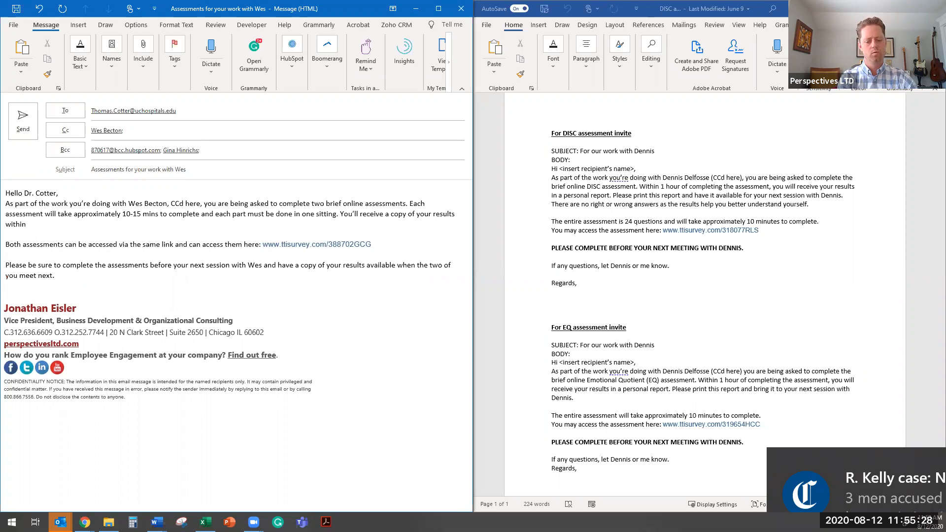
type(" one hour ")
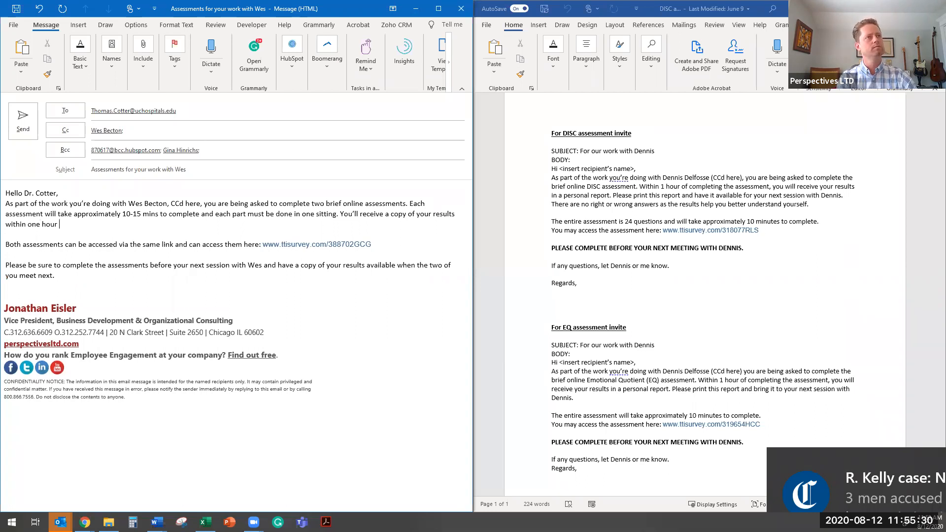
type("of completing ")
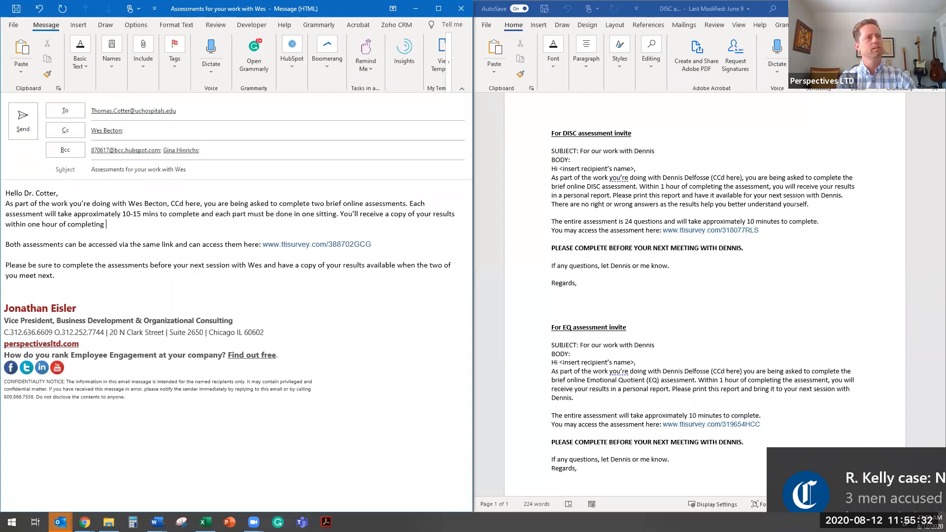
type("both asse")
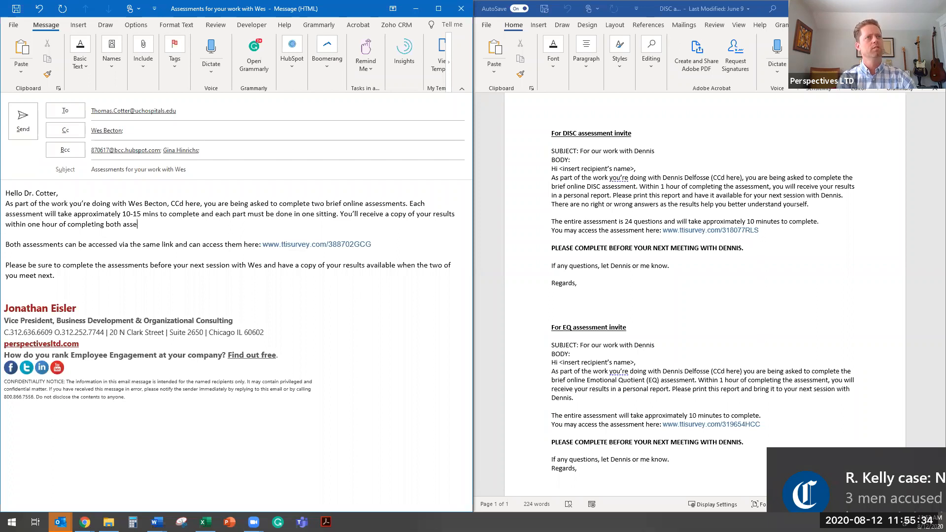
type("ssments.")
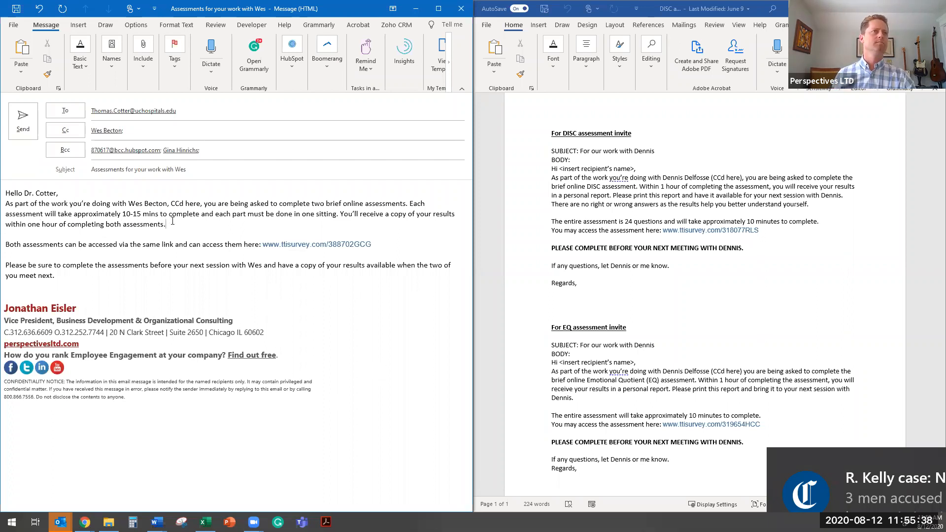
- Replace "both" with "the" so the results sentence ends with "completing the assessments."
left_click_drag(107, 224, 107, 224)
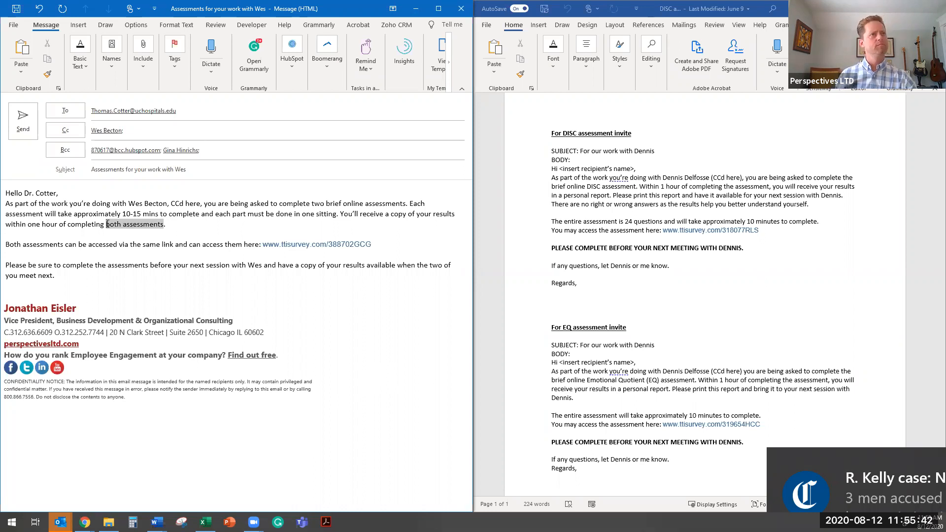
key("Down")
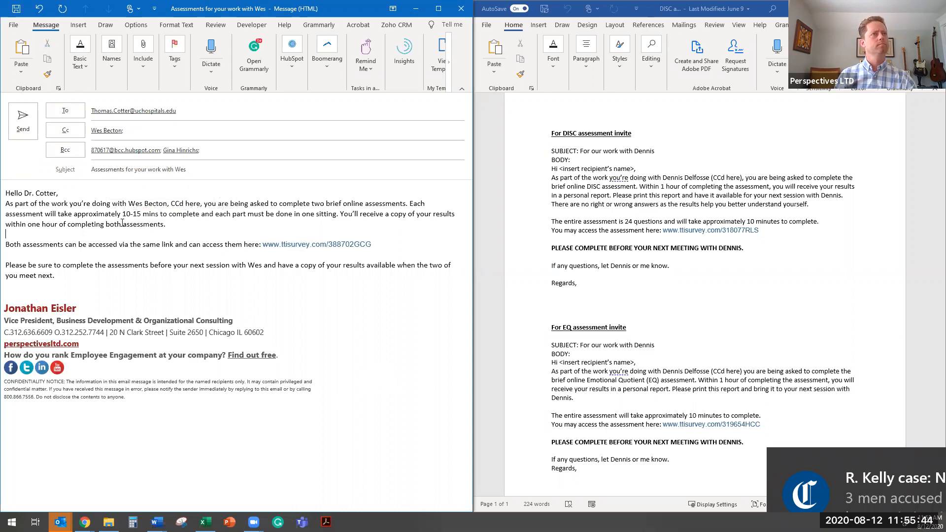
double_click(107, 224)
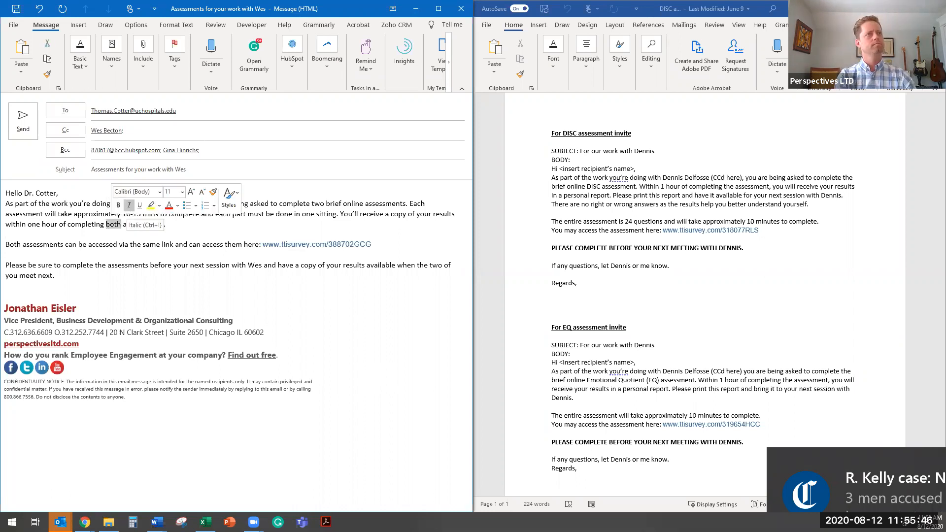
type("the")
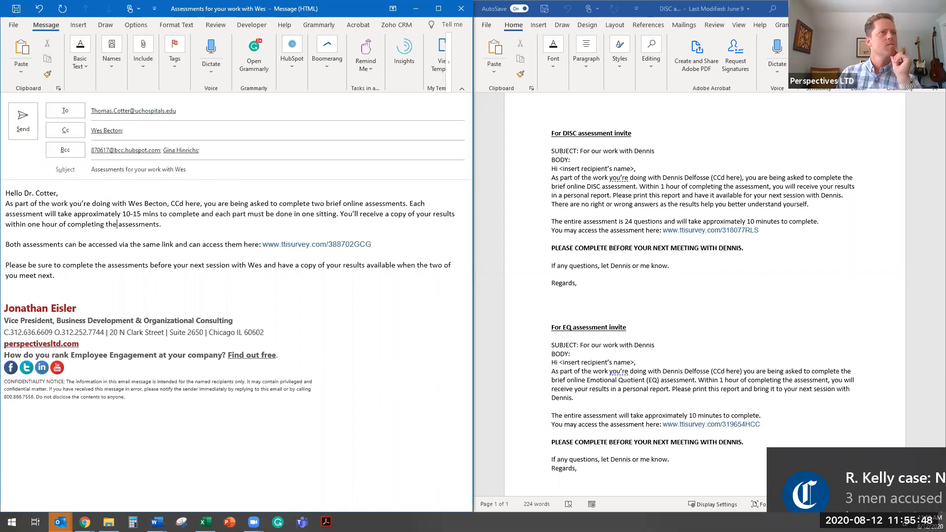
- Add a closing line inviting the recipient to let the consultant (by first name) or me know "if any questions"
left_click(76, 293)
key("Return")
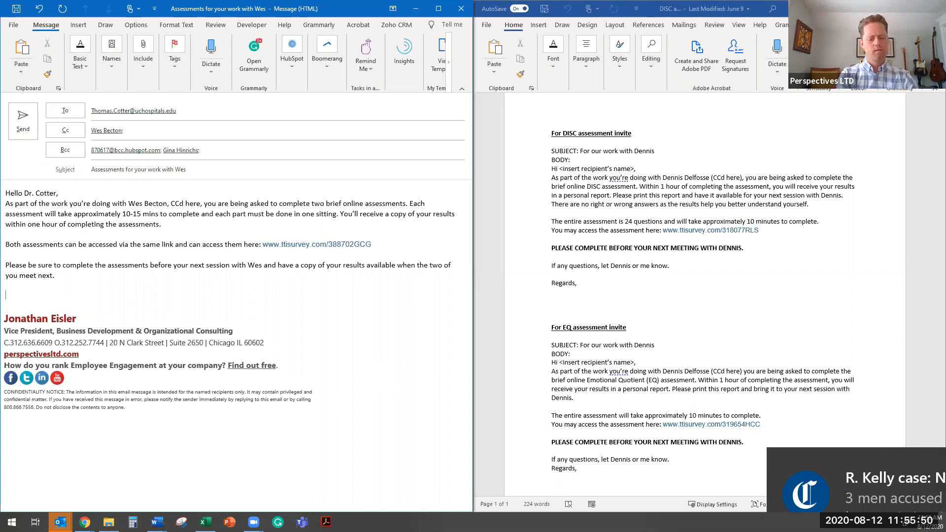
type("If any questions, ple")
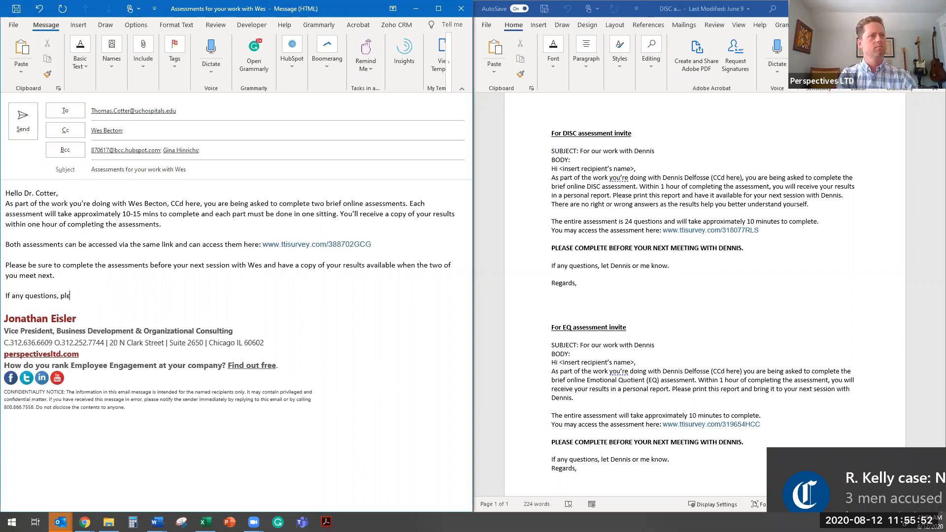
type("ase let We")
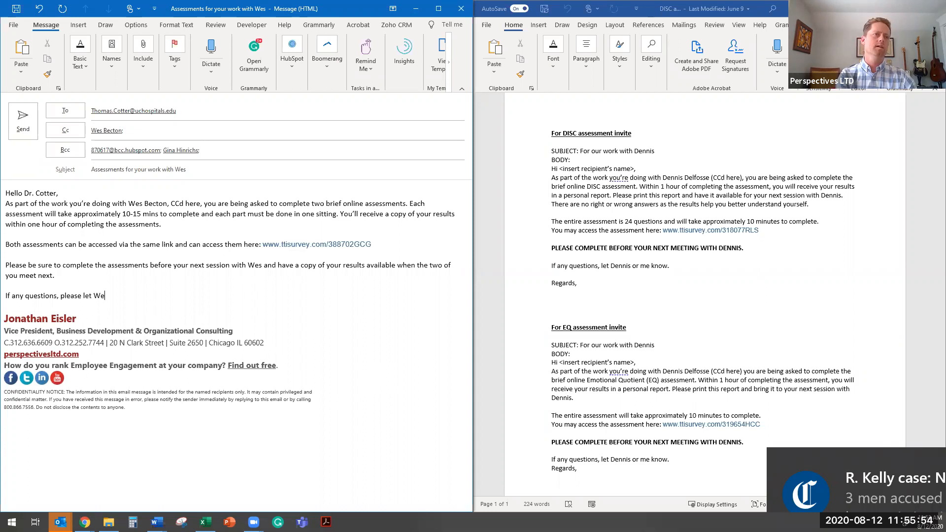
type("s or me ")
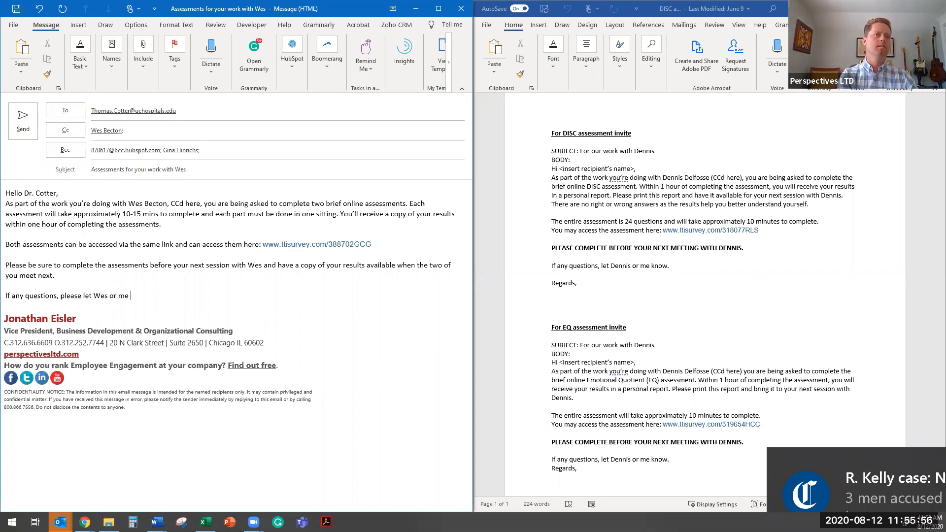
type("know")
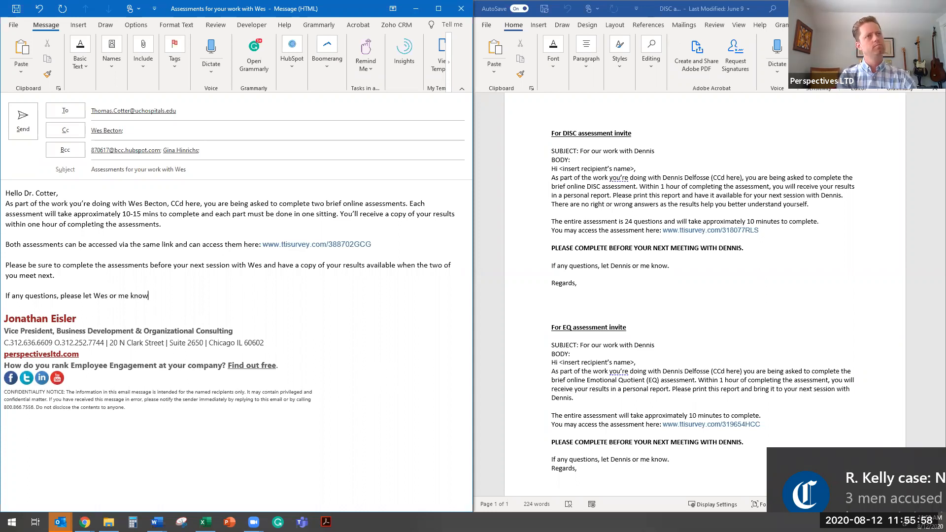
type(".")
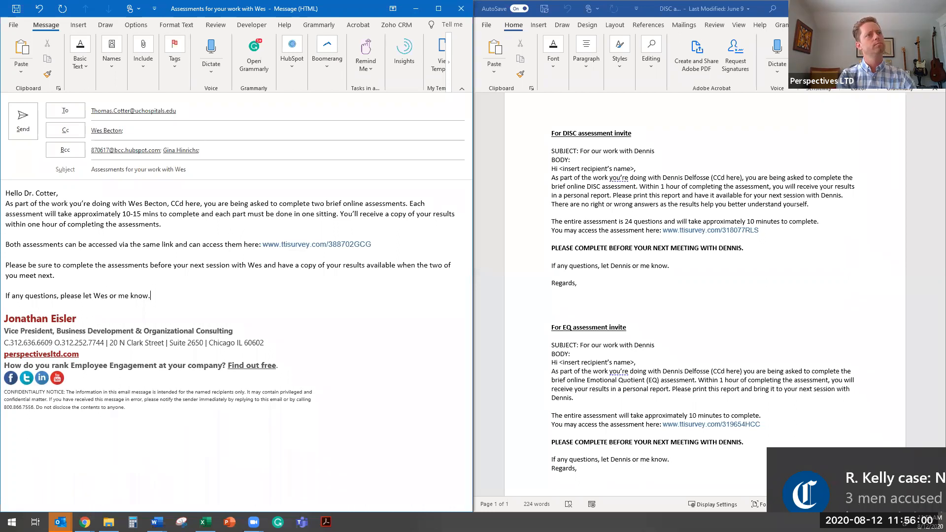
- Sign off the message with "Regards," on a new line above the signature
key("Return")
type("R")
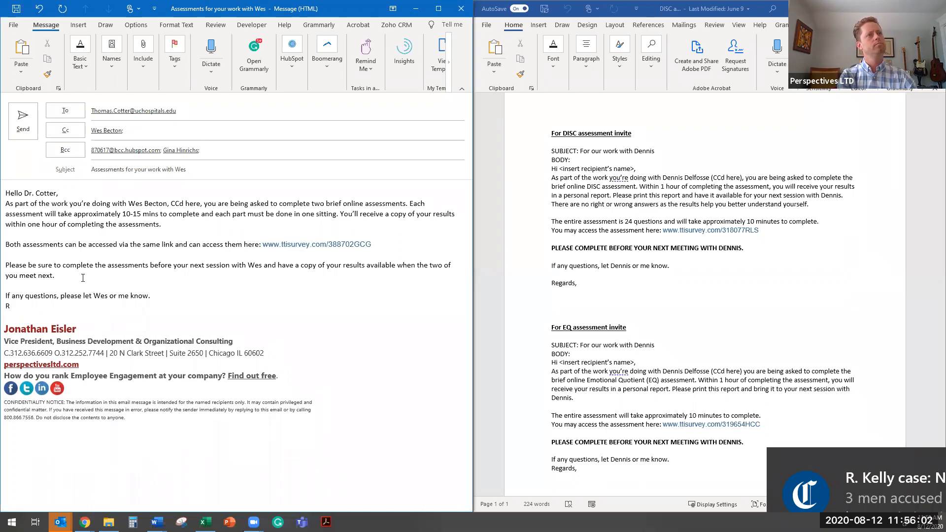
type("egards")
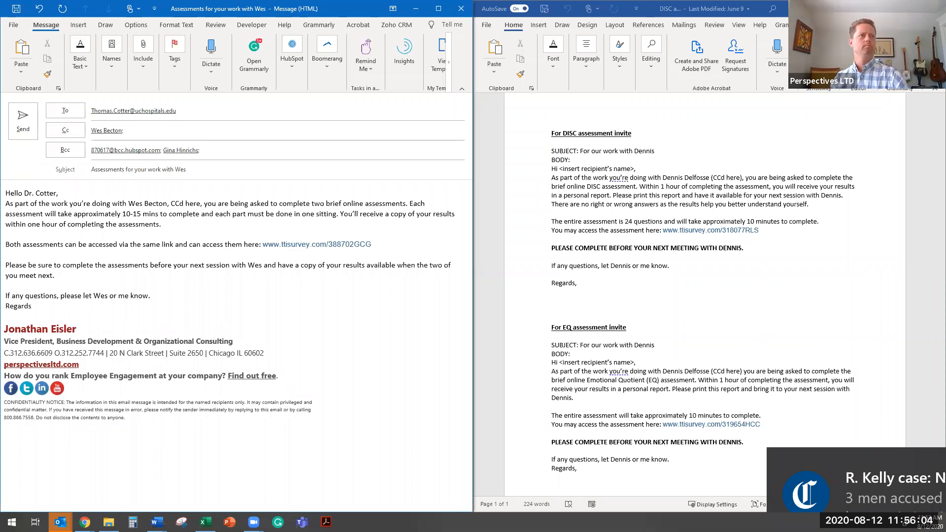
type(",")
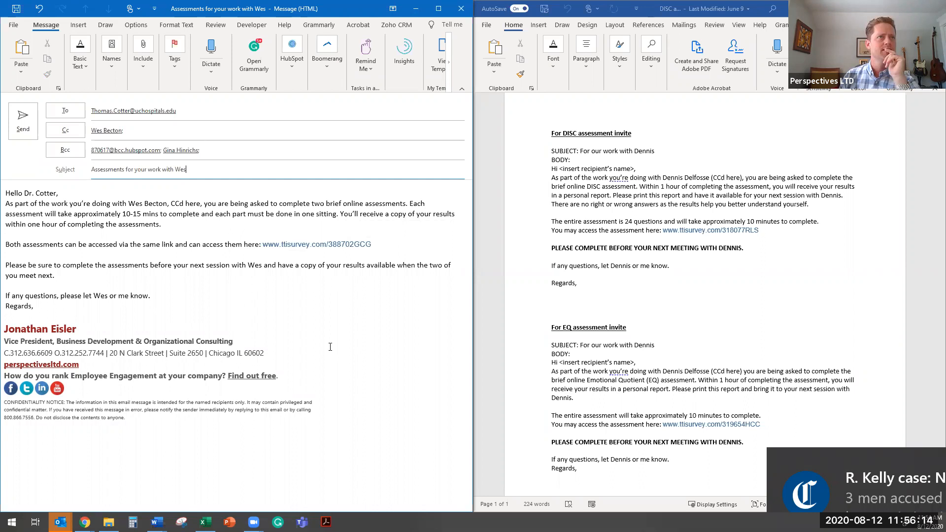
left_click(296, 328)
left_click(115, 24)
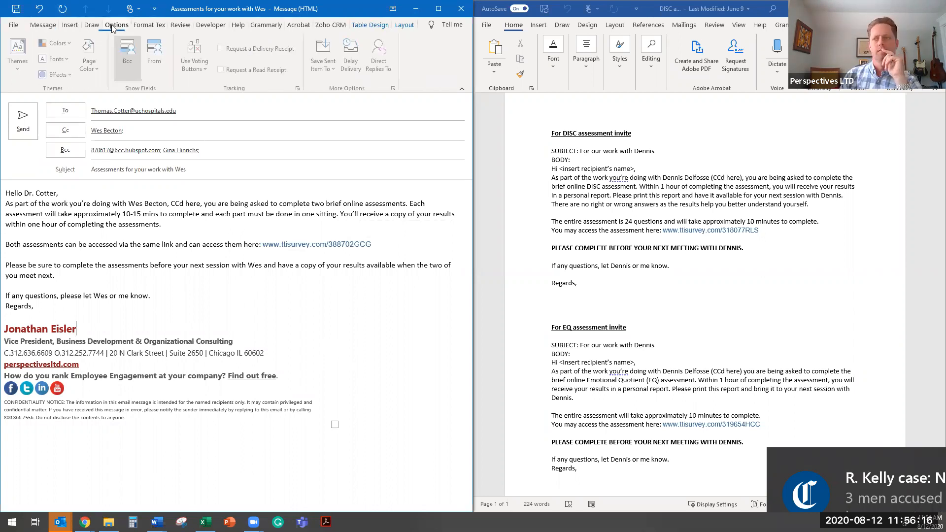
left_click(325, 64)
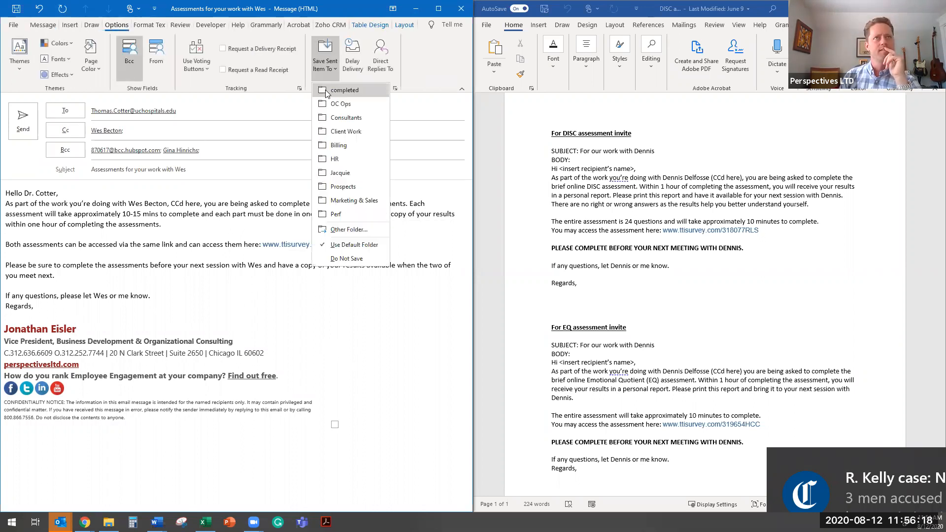
- Start sending and adding the e-mail to Zoho CRM, search Potentials for the respondent's last name and select the UChicago Medicine leadership coaching record
left_click(339, 25)
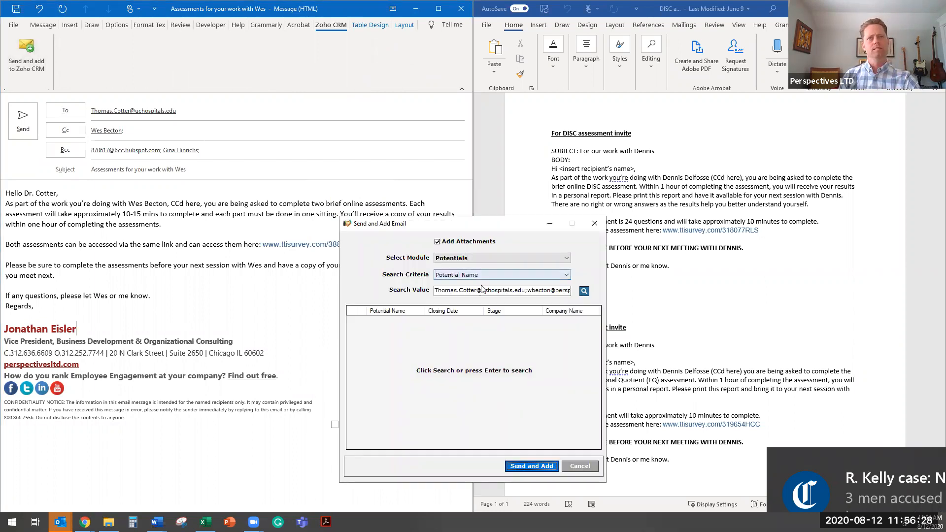
left_click(483, 290)
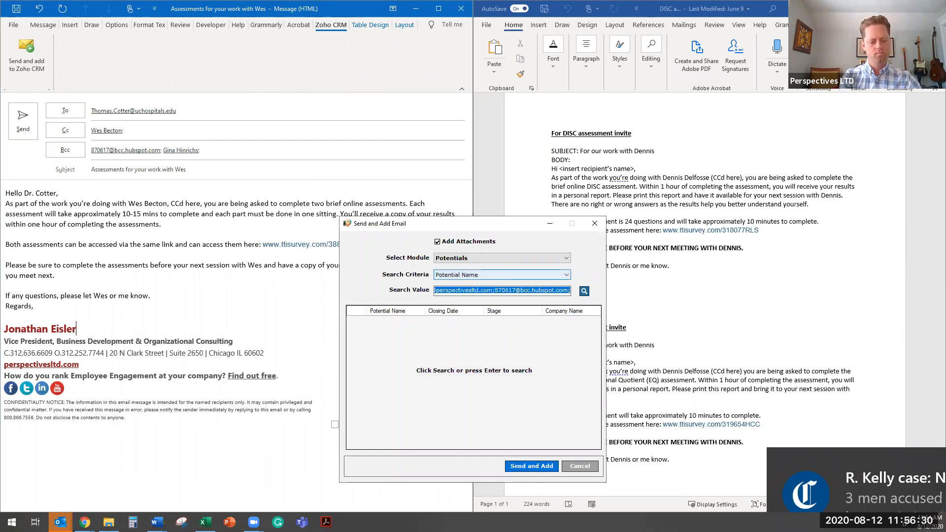
type("cotter")
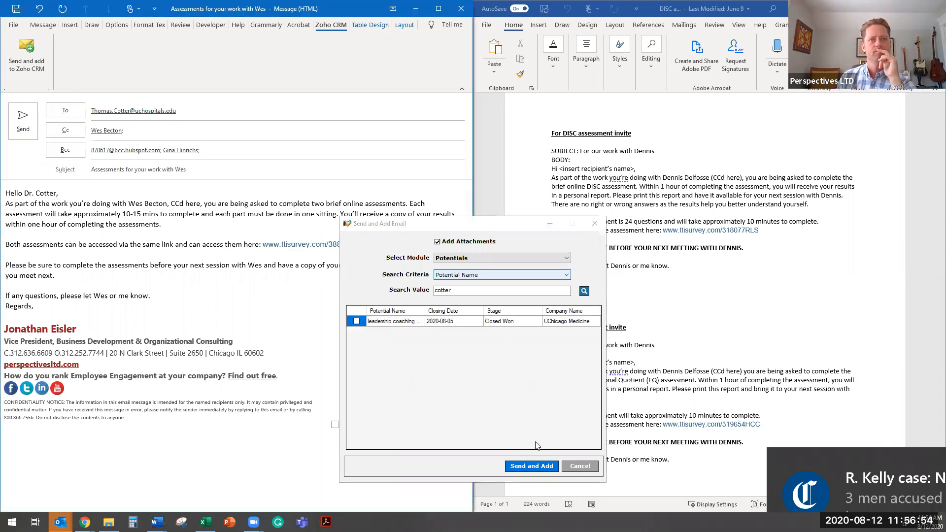
left_click(354, 322)
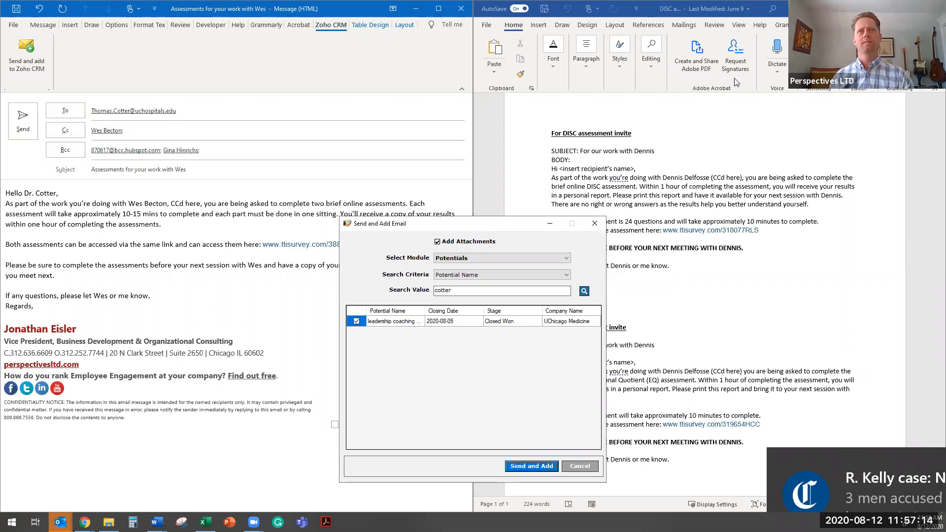
- Switch to Zoho CRM in the browser, search for the respondent's last name and open the matching leadership coaching opportunity
key("alt+Tab")
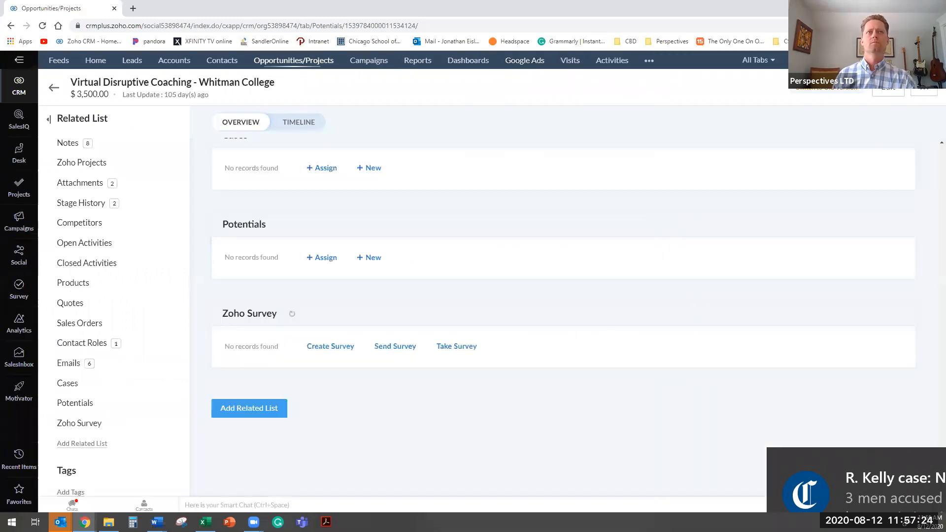
key("slash")
type("c")
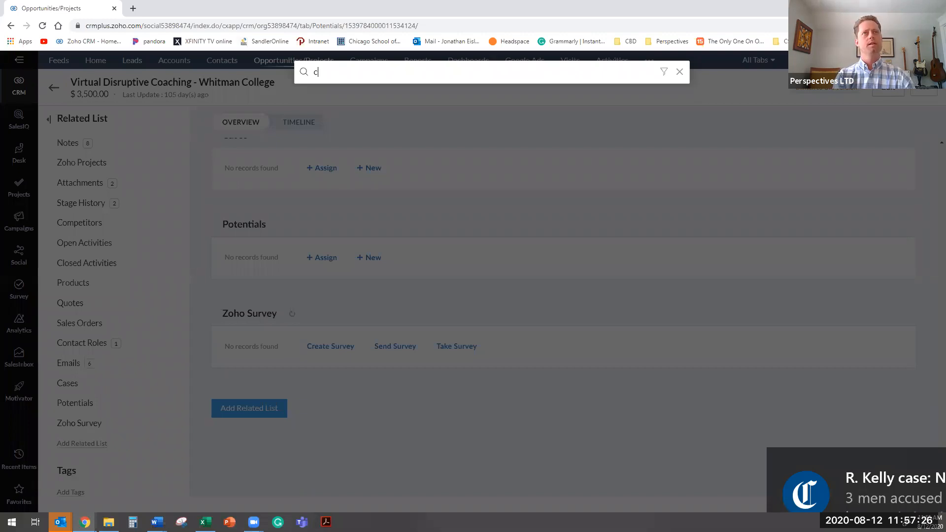
type("otter")
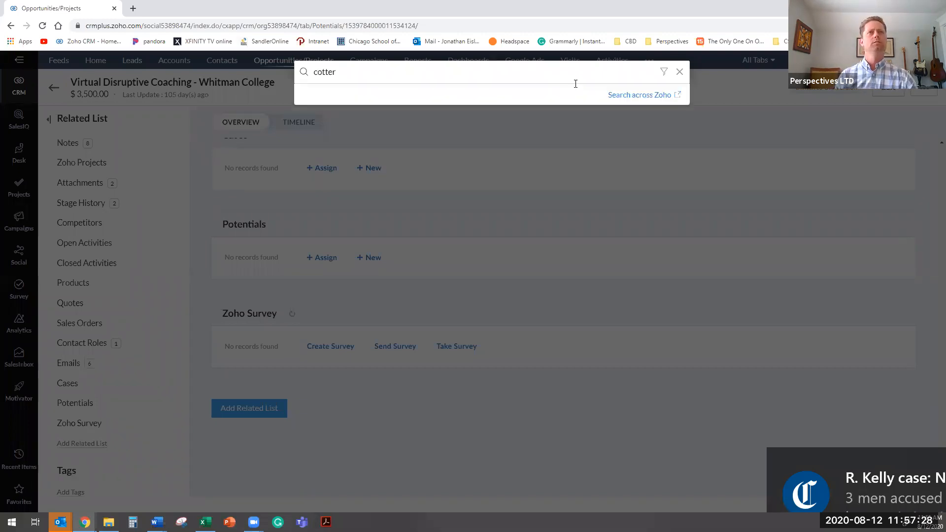
left_click(345, 303)
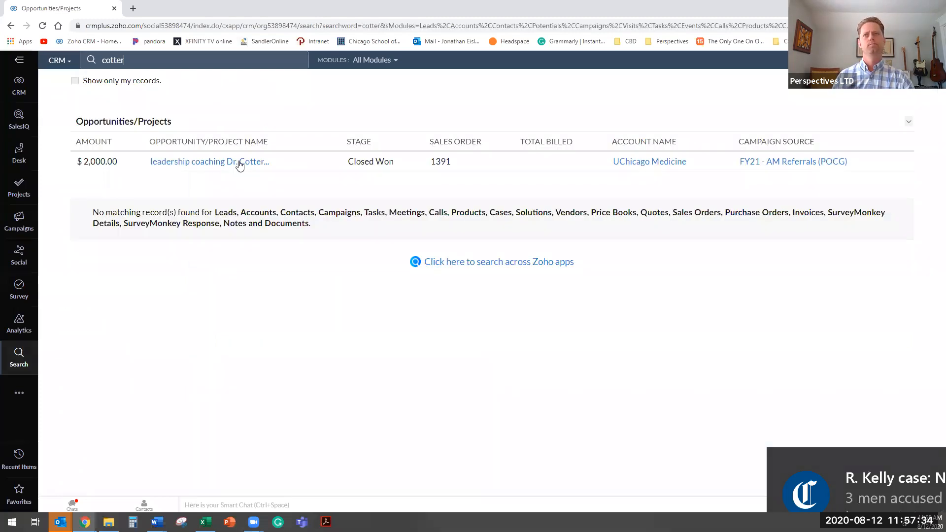
left_click(236, 164)
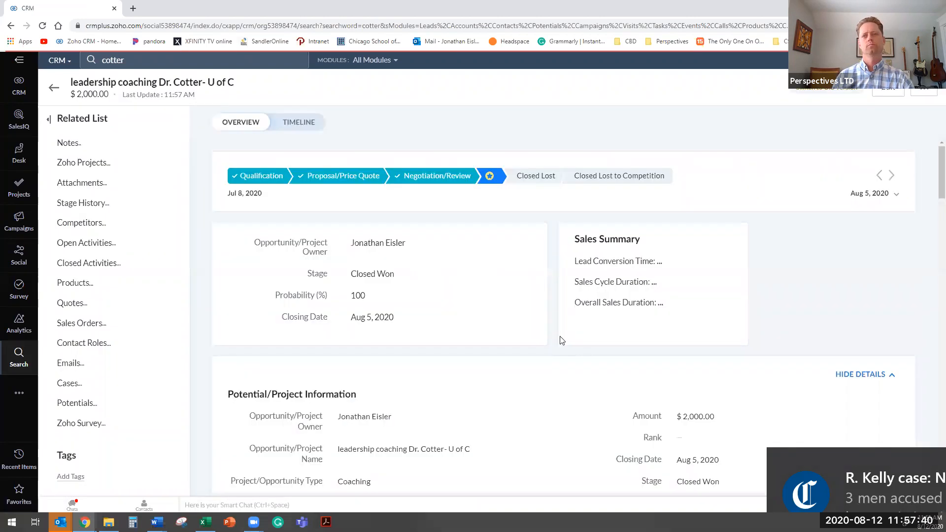
- Start a new note on the opportunity reading "DISC+EQ (behavioral intelligence"
scroll(561, 340, "down", 4)
scroll(562, 340, "down", 4)
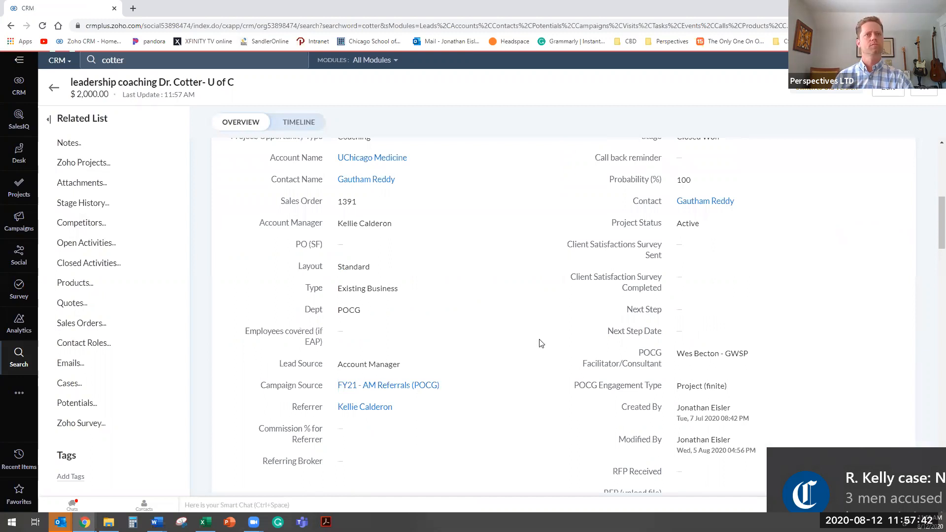
scroll(364, 301, "down", 10)
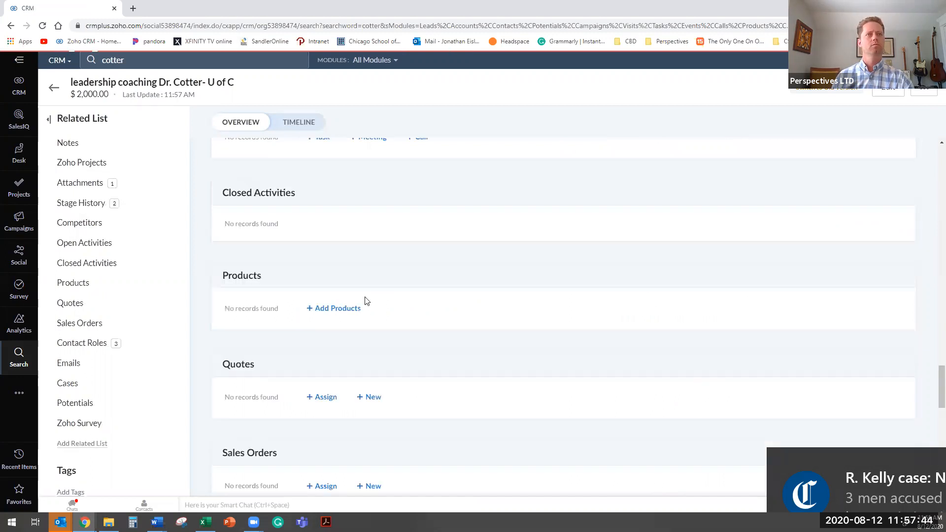
scroll(369, 305, "up", 10)
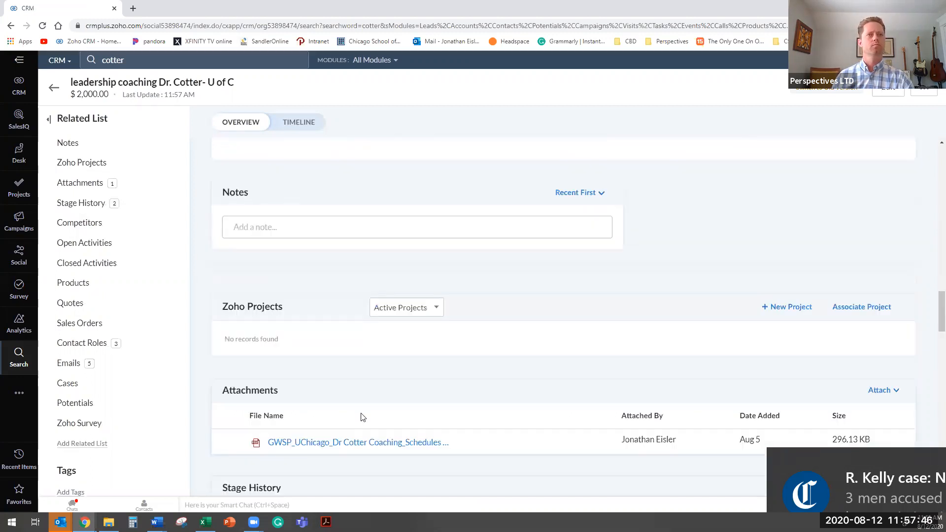
scroll(366, 371, "up", 3)
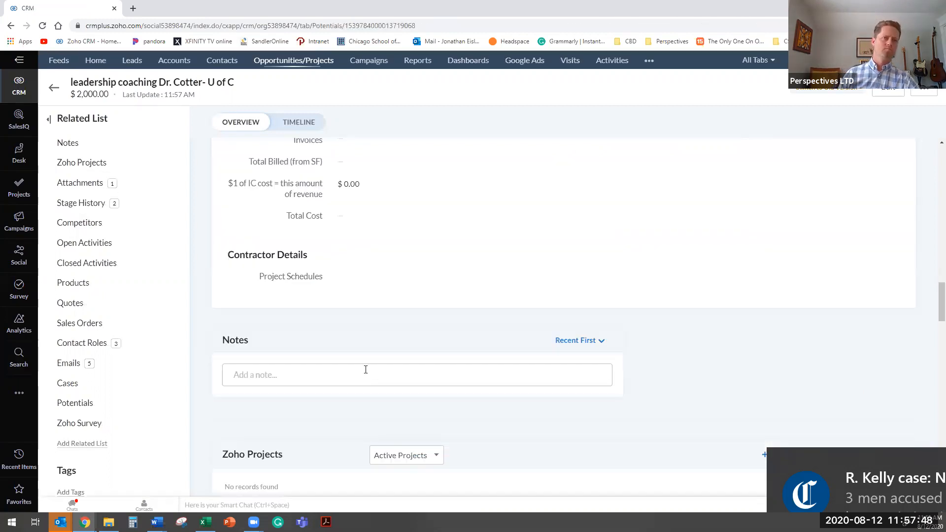
left_click(382, 372)
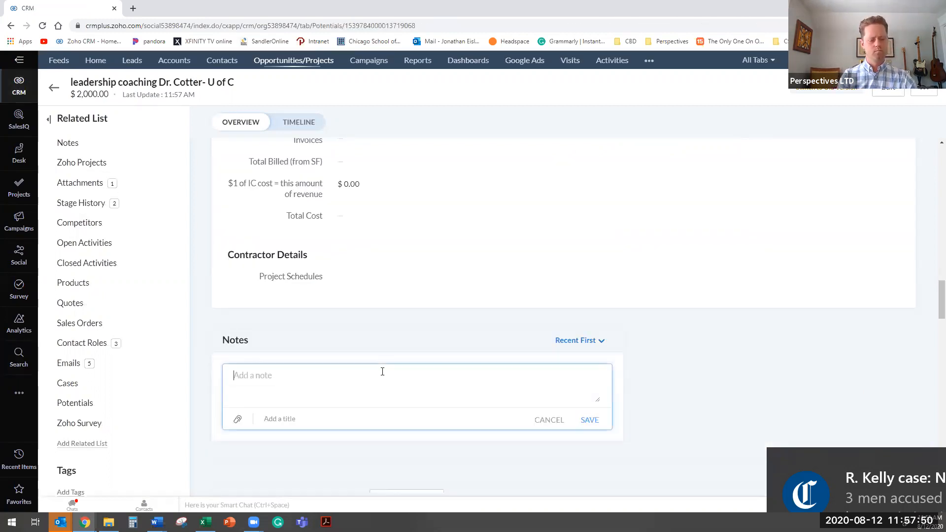
type("DISC")
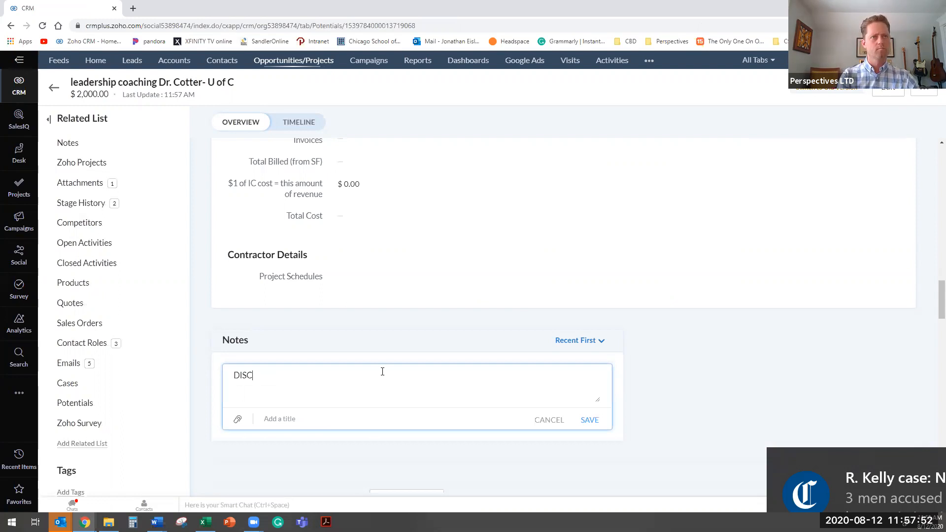
type("=")
key("BackSpace")
type("+")
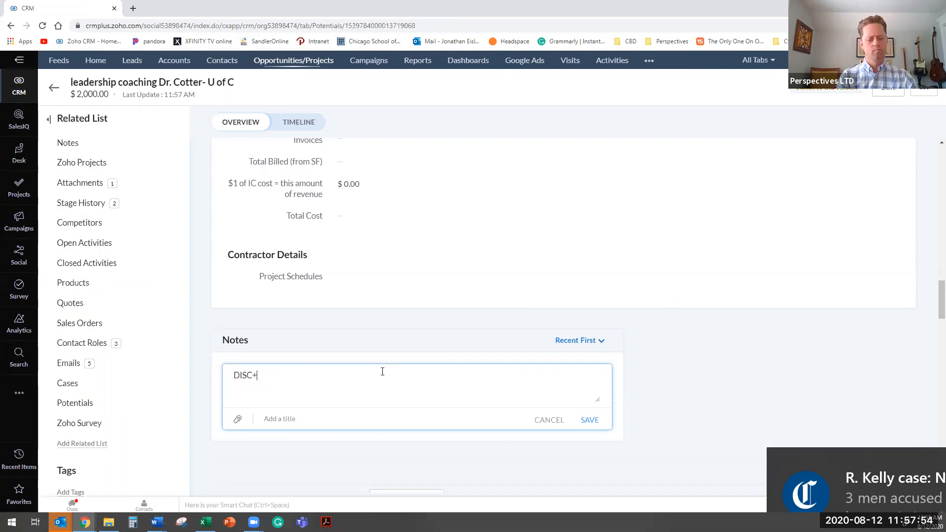
type("EQ (beha")
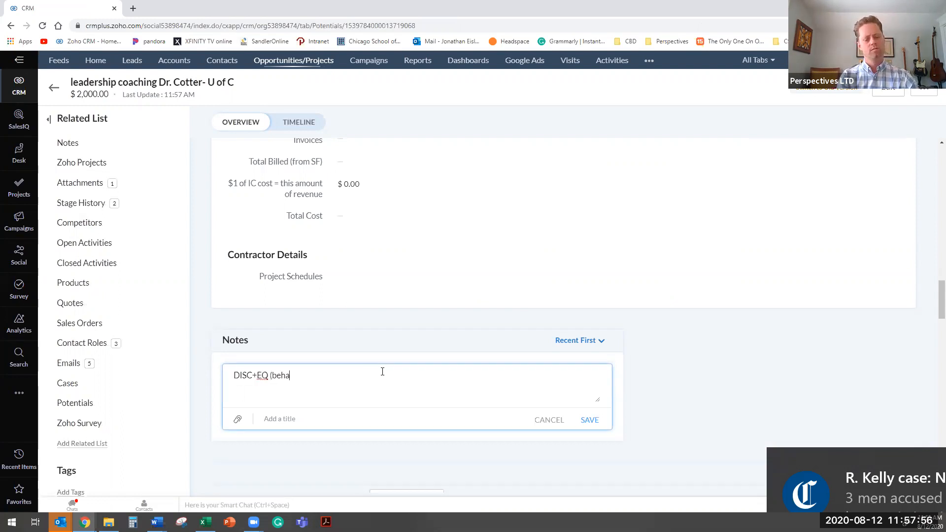
type("vioral intelligence")
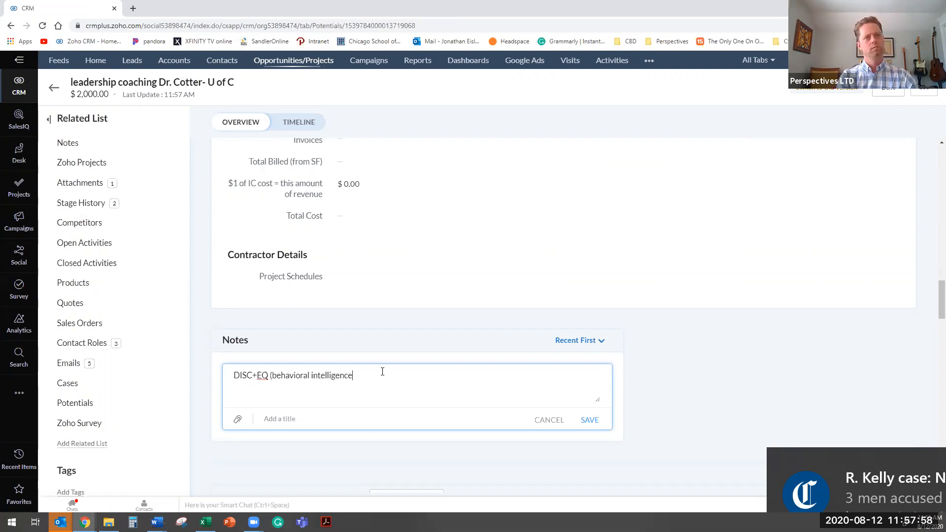
type(") assessment sent to")
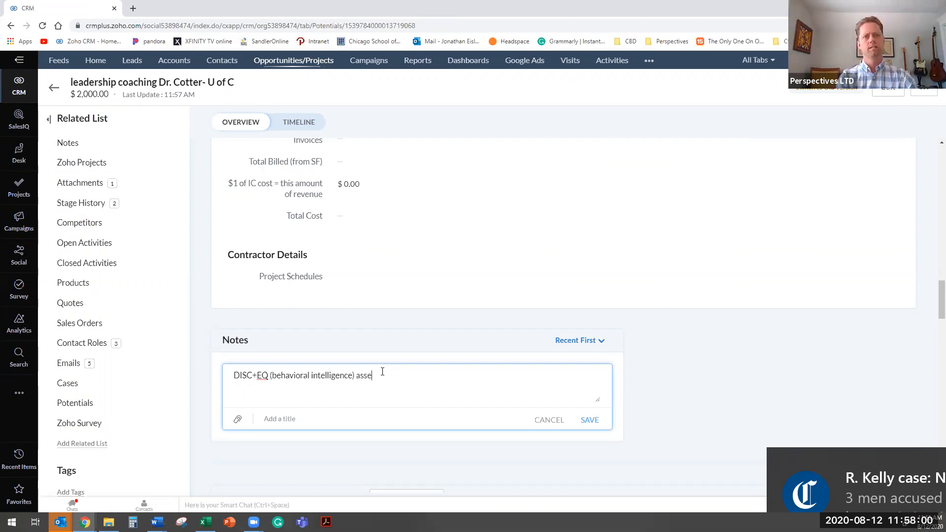
type(" Dr. C")
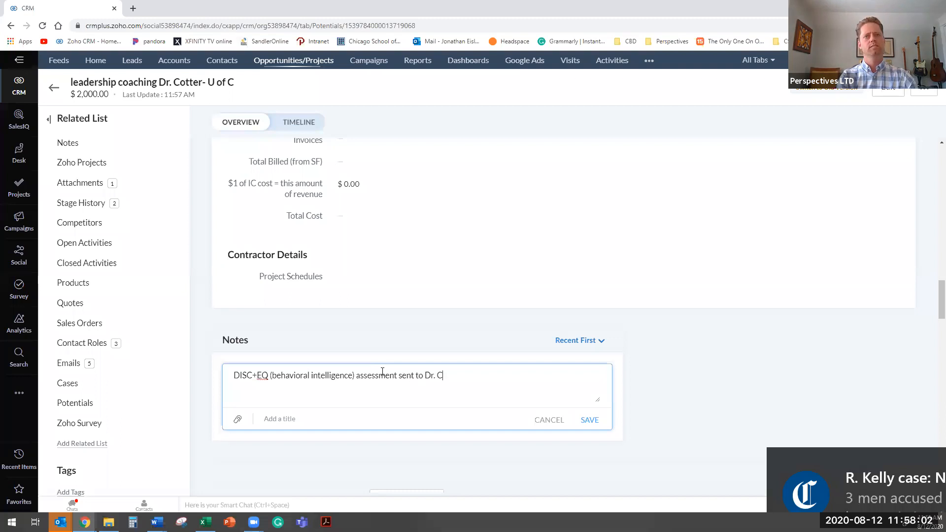
type("otter.")
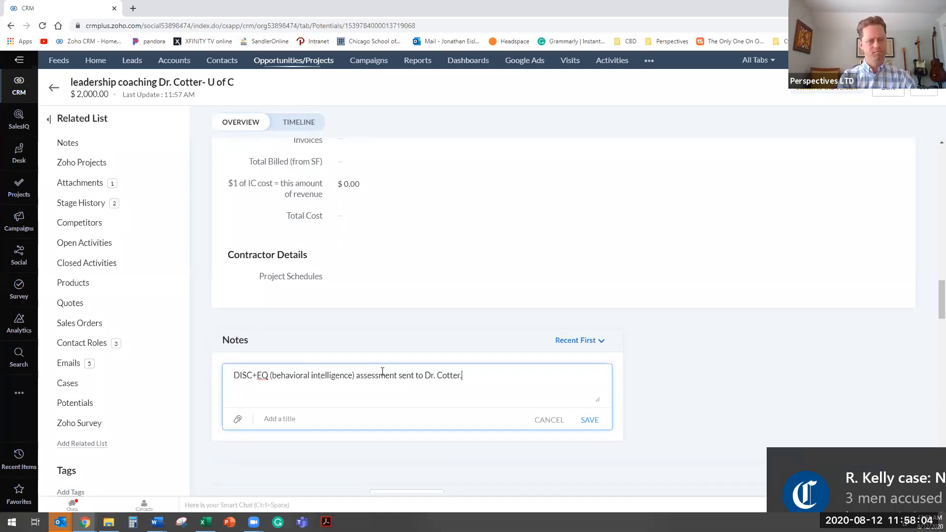
key("Return")
type("FY")
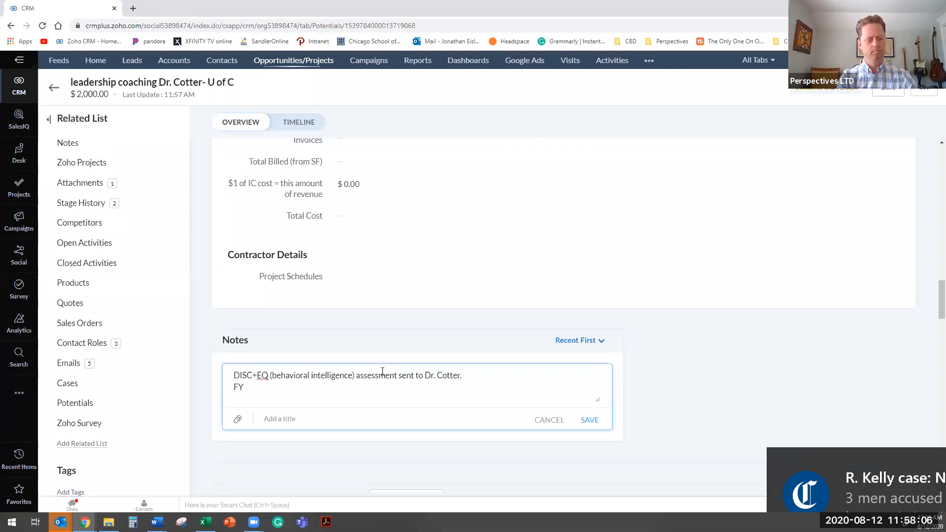
type("I")
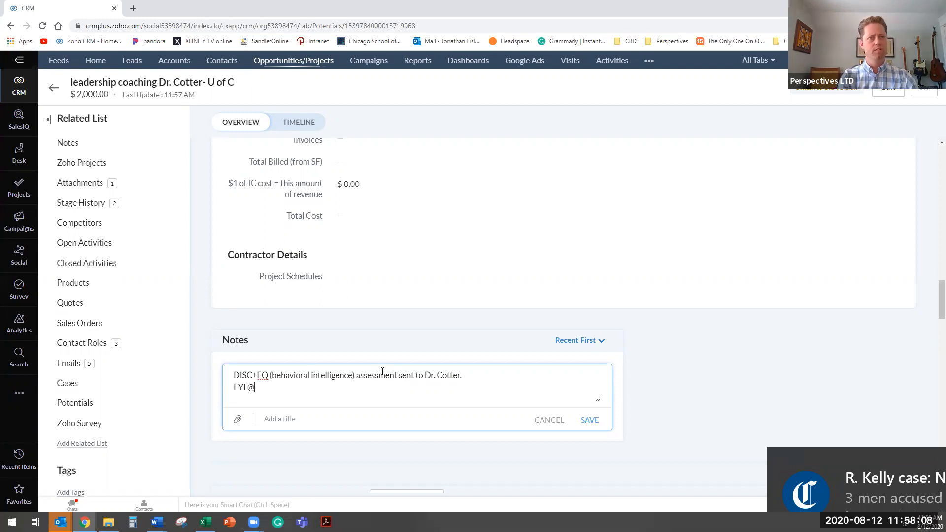
type(" @Ghin")
key("BackSpace")
key("BackSpace")
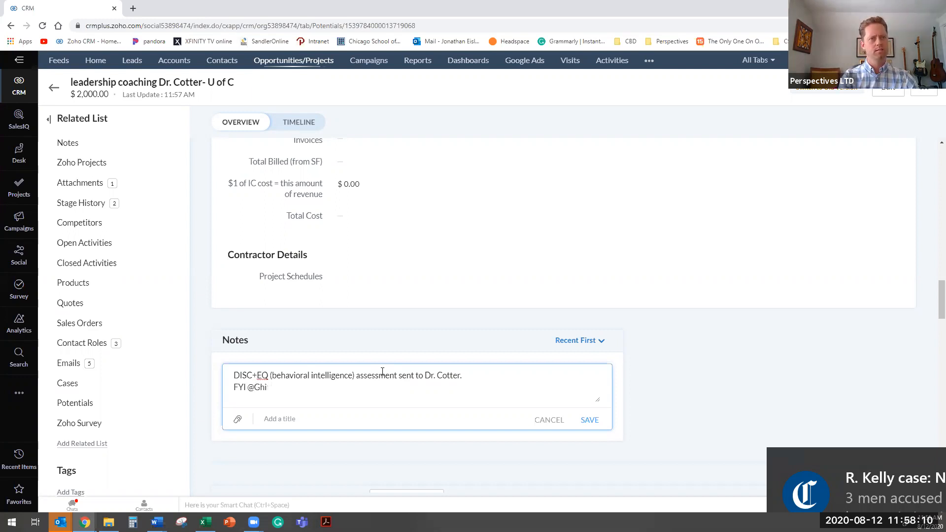
key("BackSpace")
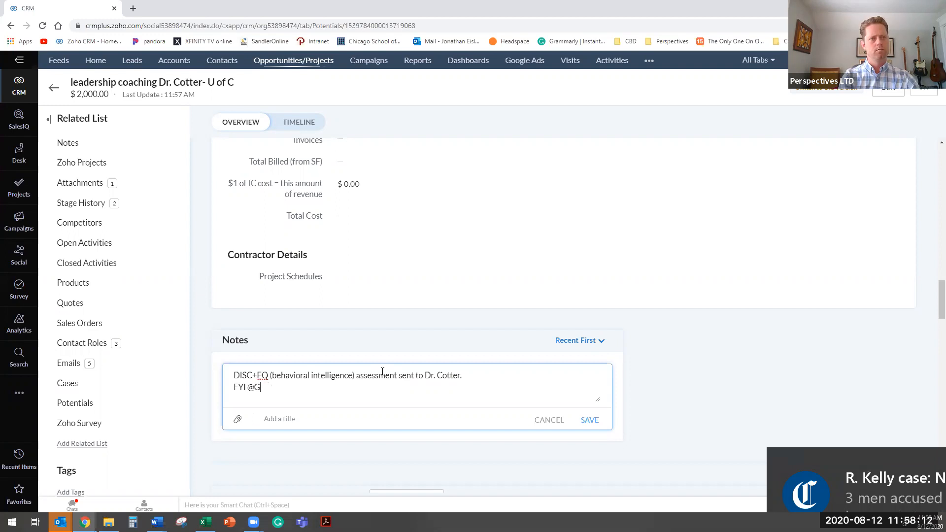
type("ina")
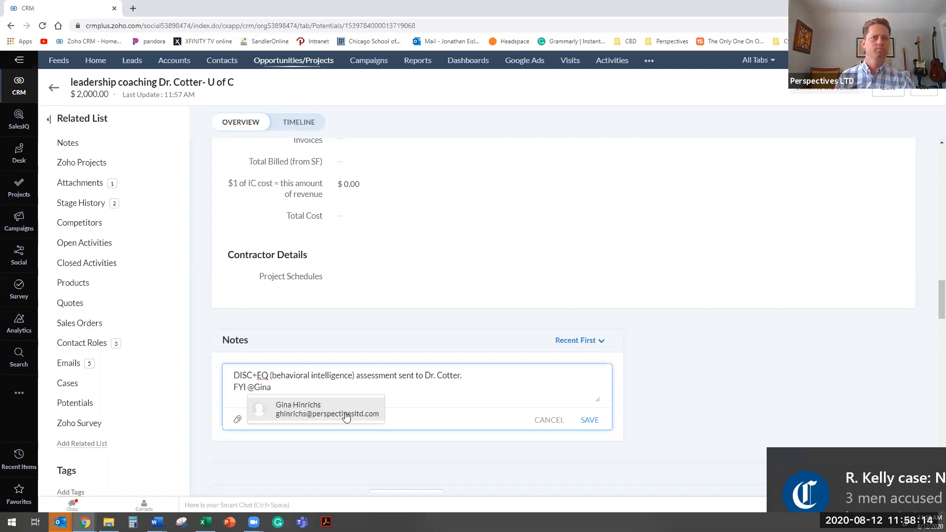
left_click(347, 417)
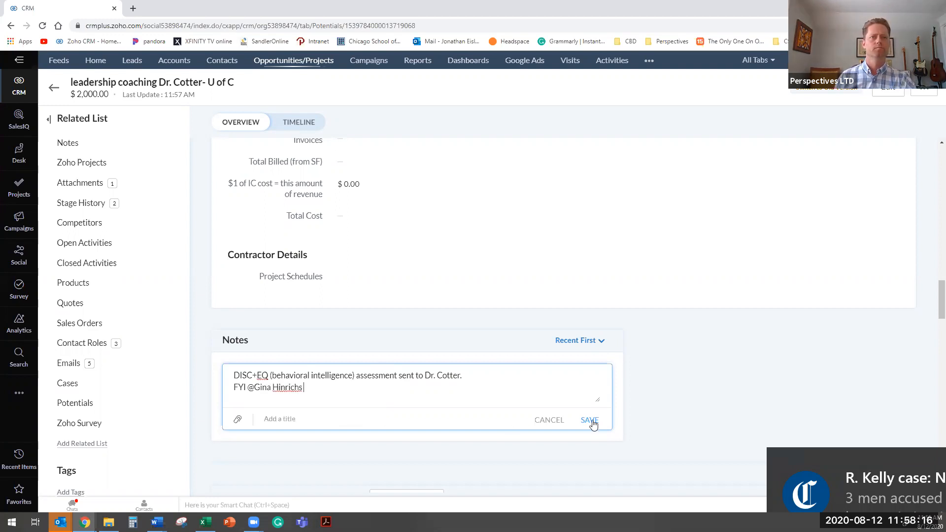
left_click(298, 419)
type("Project update")
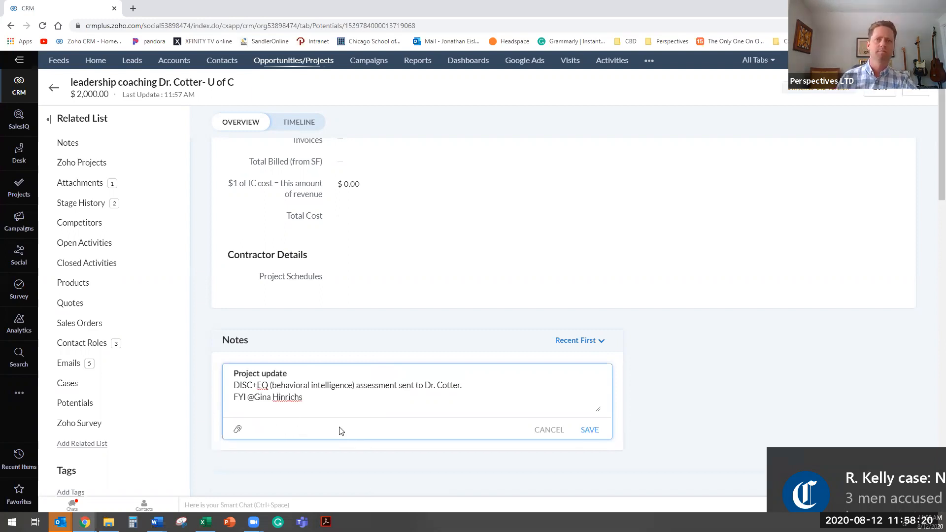